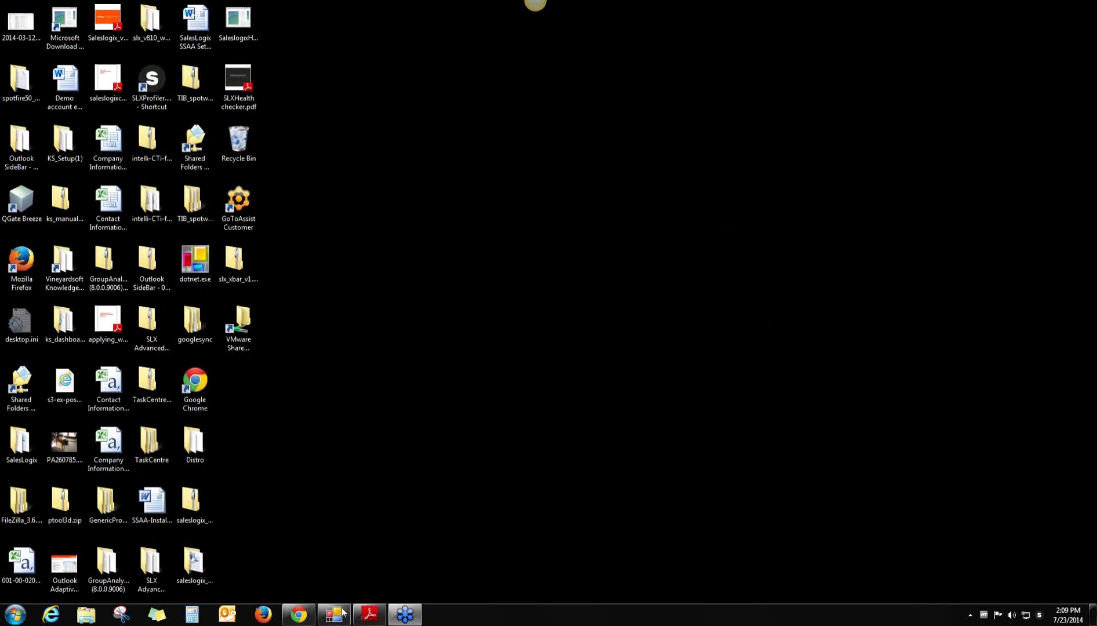
Switch to Saleslogix Health Checker and review the session summary, highlighting the installed .NET versions.
click(344, 606)
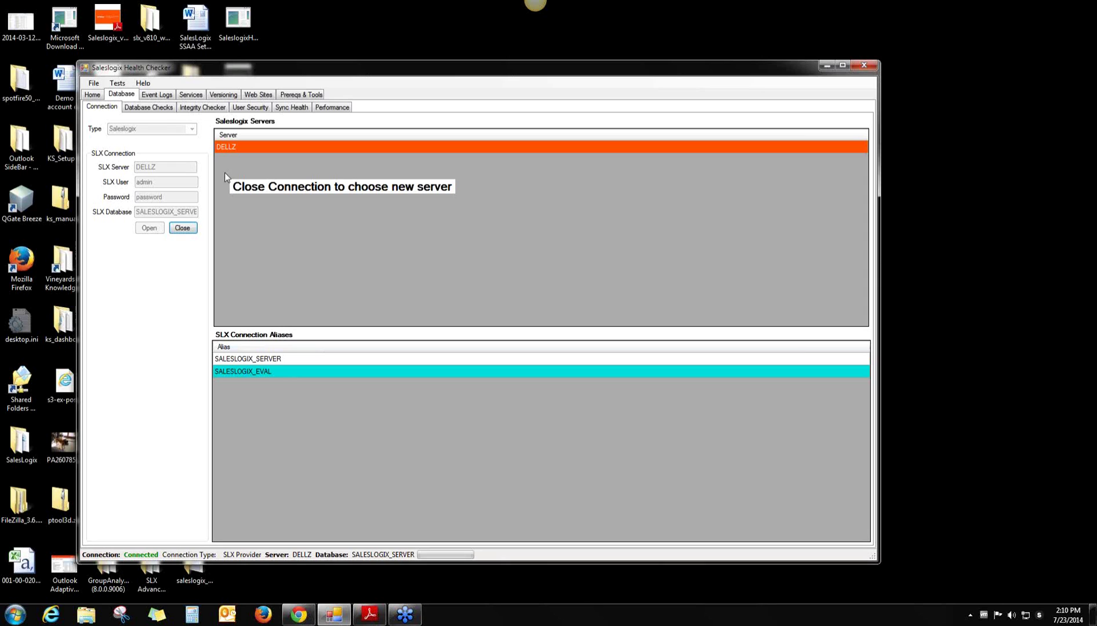
click(93, 95)
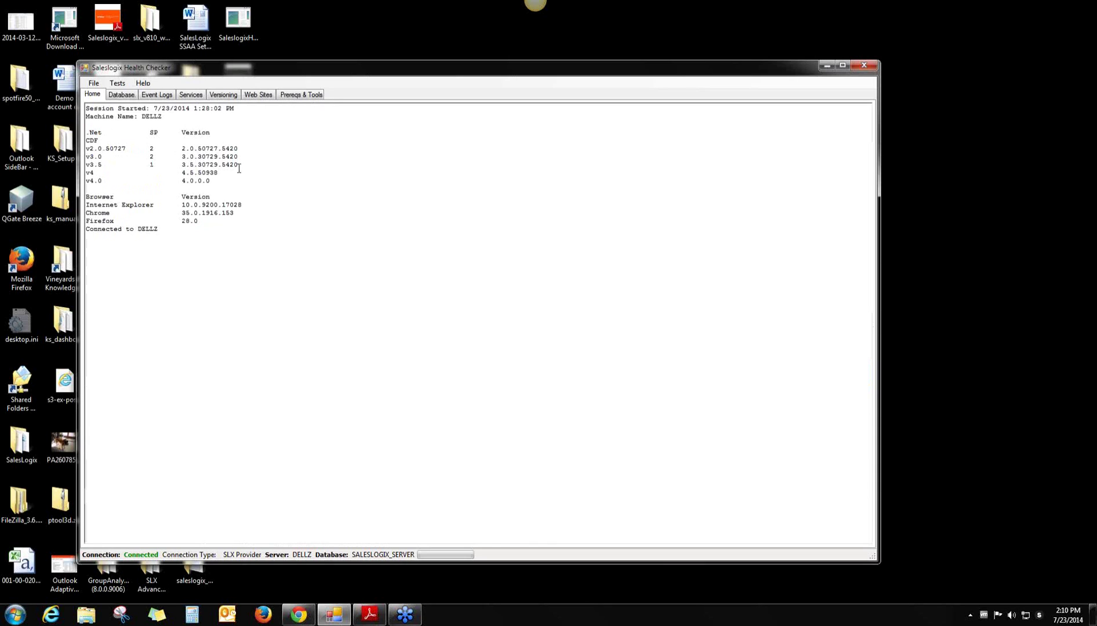
drag(220, 181, 114, 148)
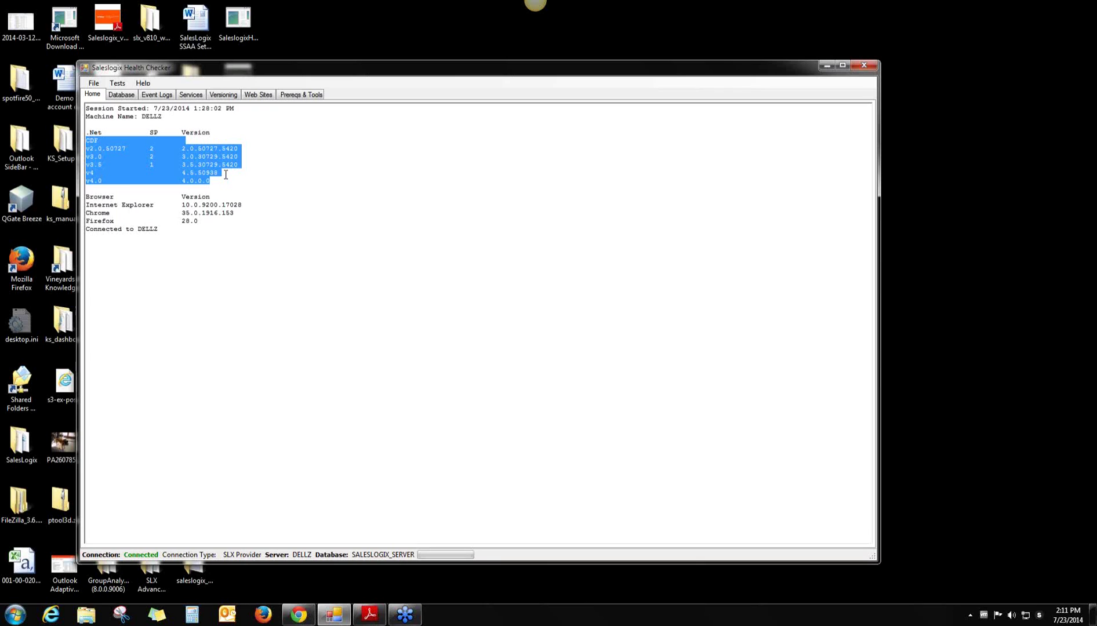
Load the error entries from the Application event log.
click(155, 95)
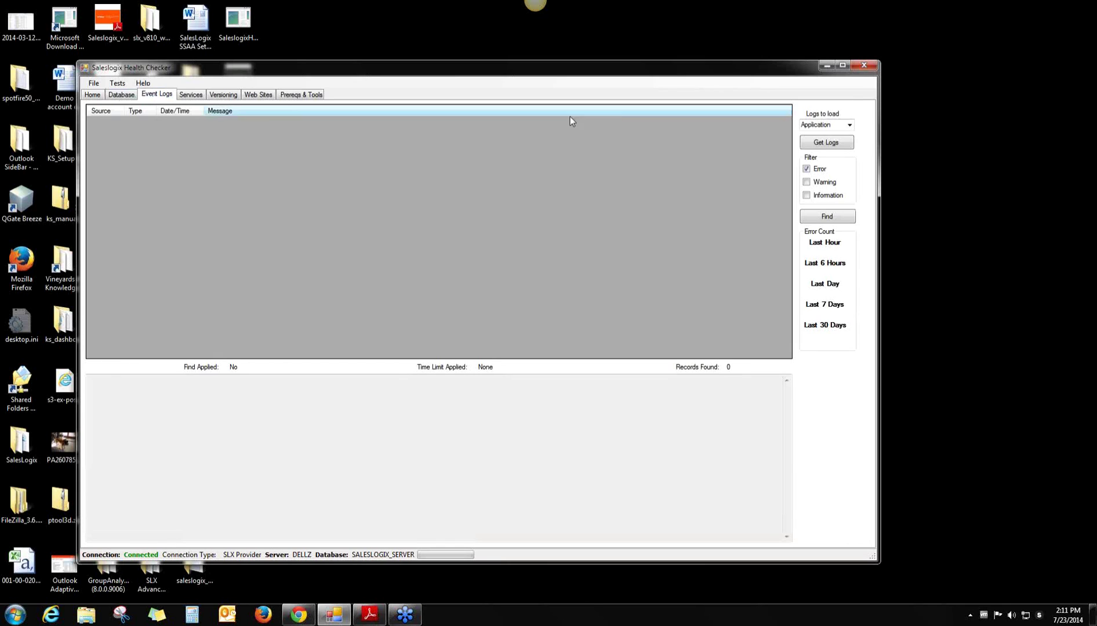
click(825, 143)
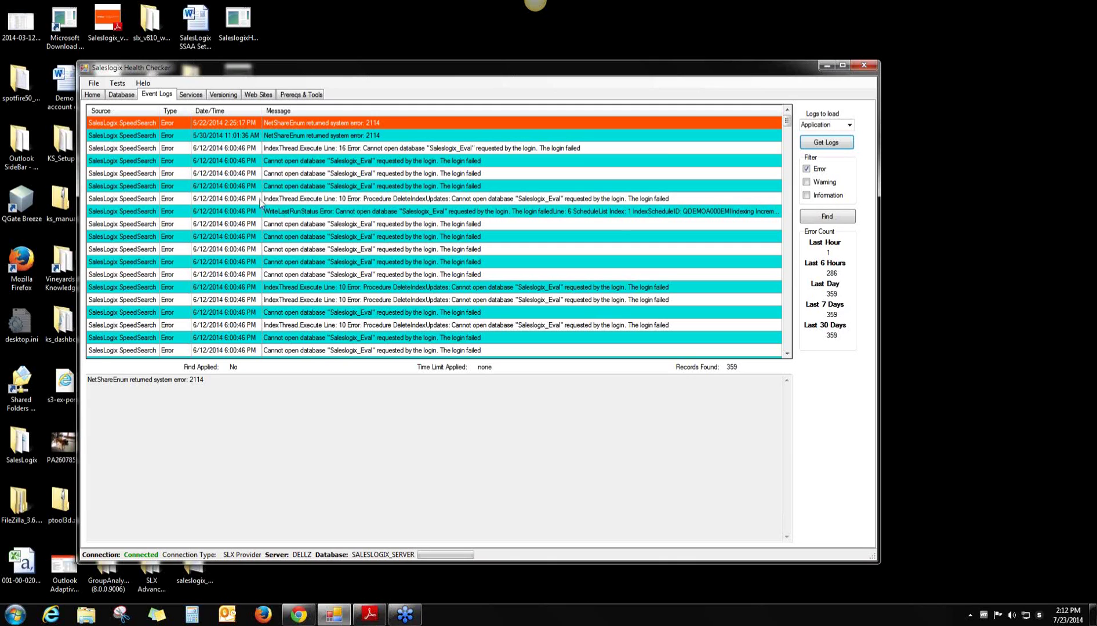
List the machine's services, then inspect the Saleslogix Synchronization Service and browse the other services.
click(191, 95)
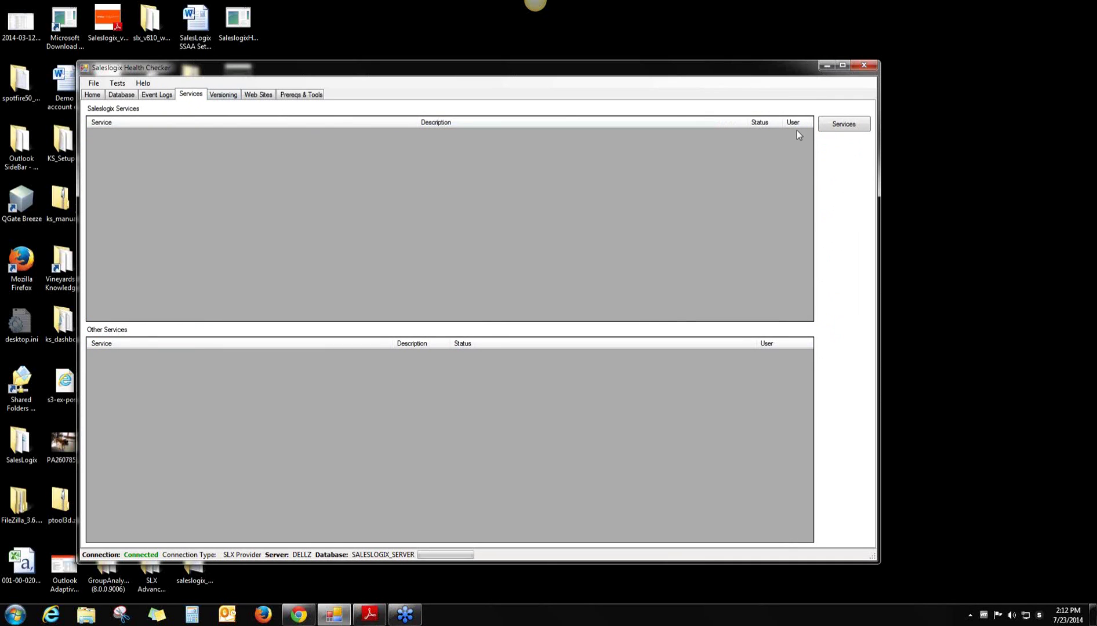
click(841, 126)
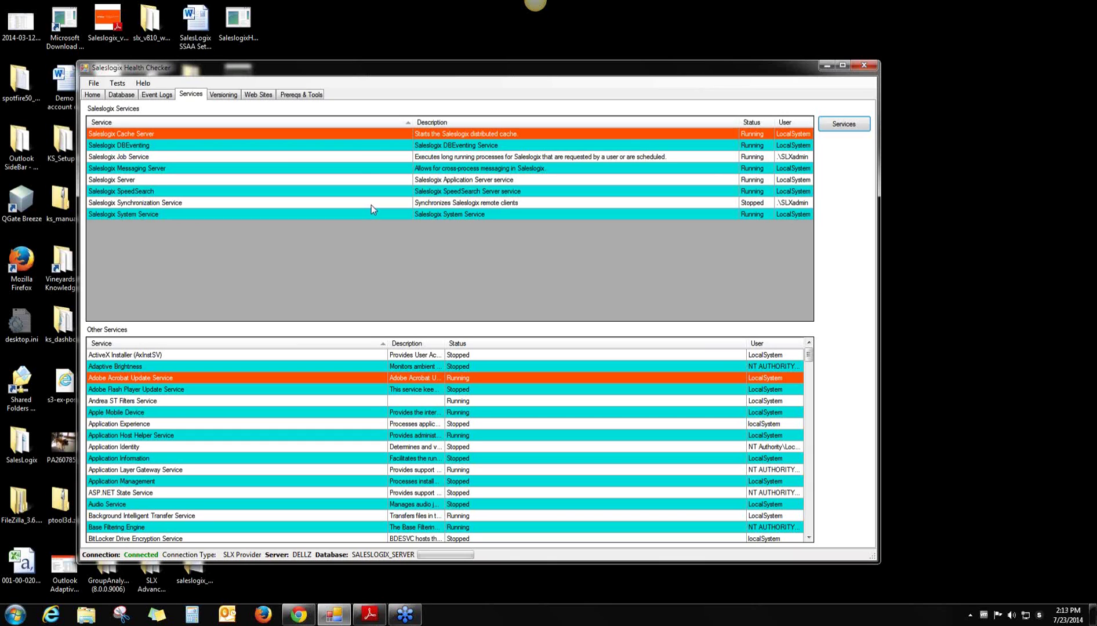
click(470, 204)
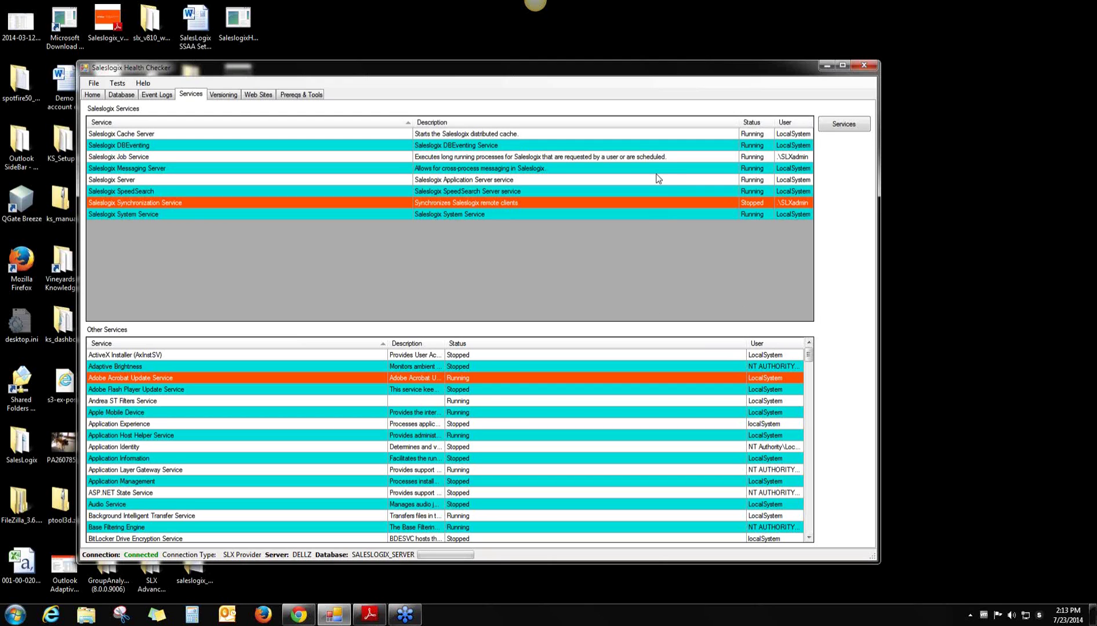
click(808, 538)
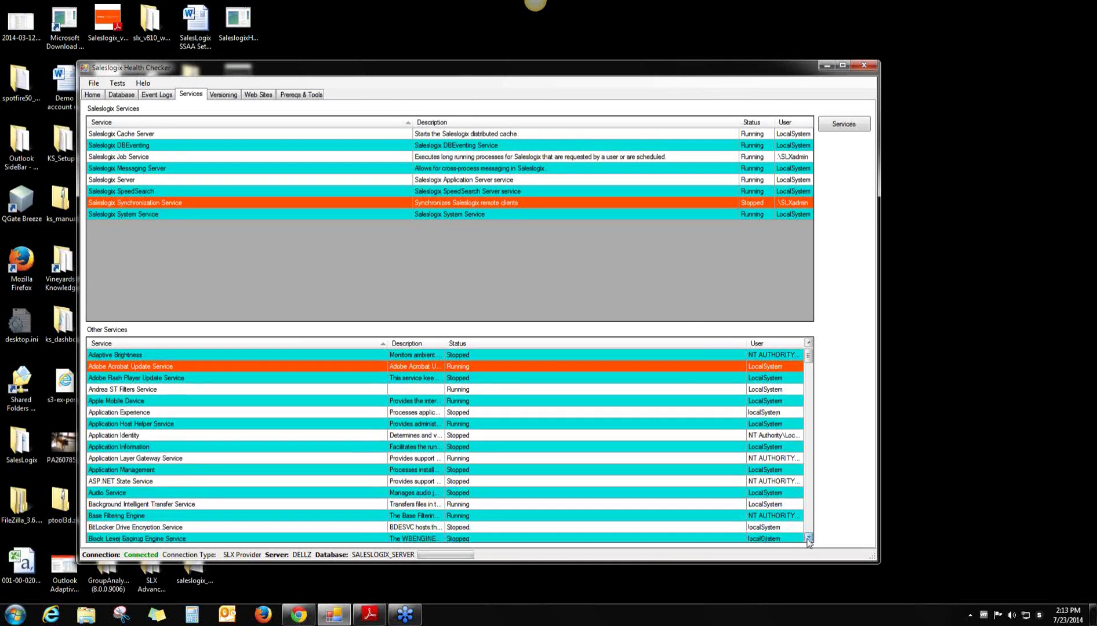
scroll(808, 540, down, 4)
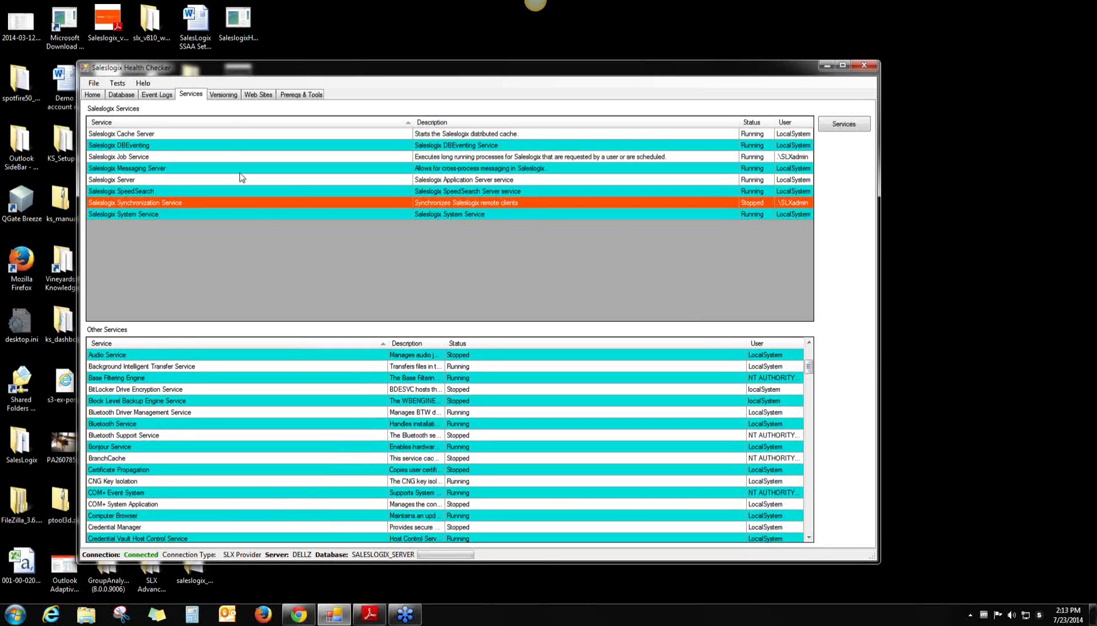
Retrieve the installed Saleslogix version information and highlight the Web Core Update 01 entry under Admin Tools and Servers.
click(227, 96)
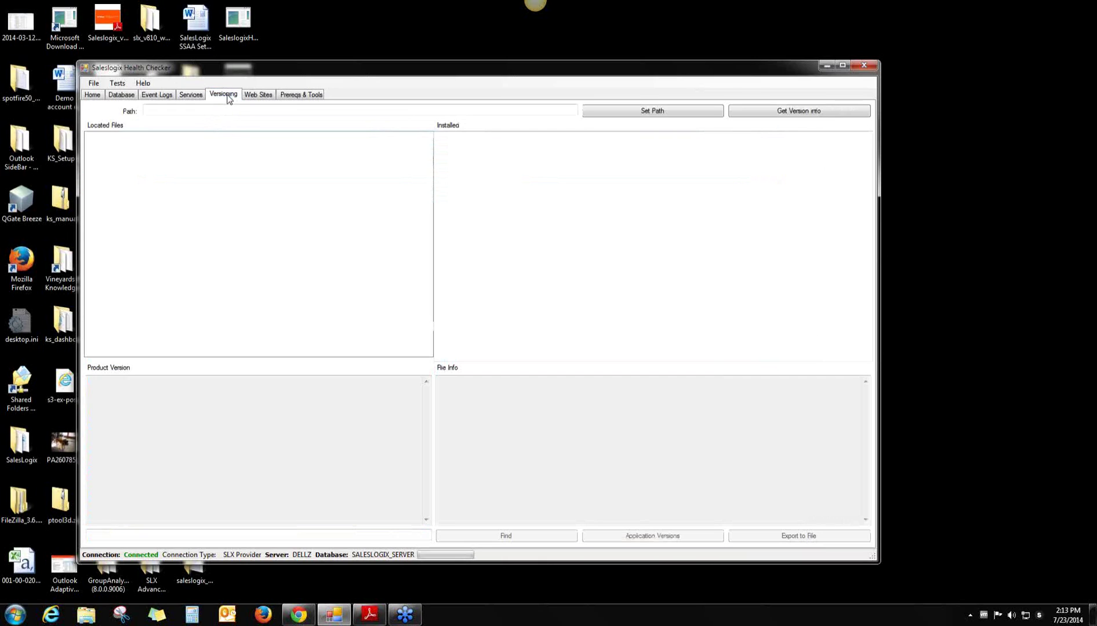
click(800, 112)
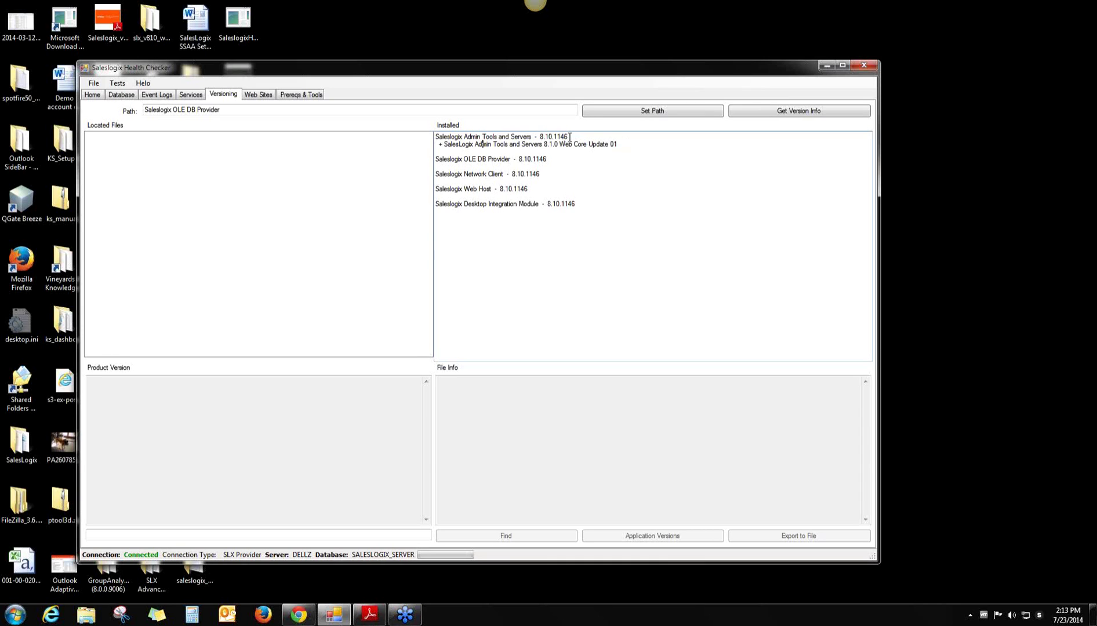
drag(569, 137, 542, 140)
drag(631, 143, 436, 145)
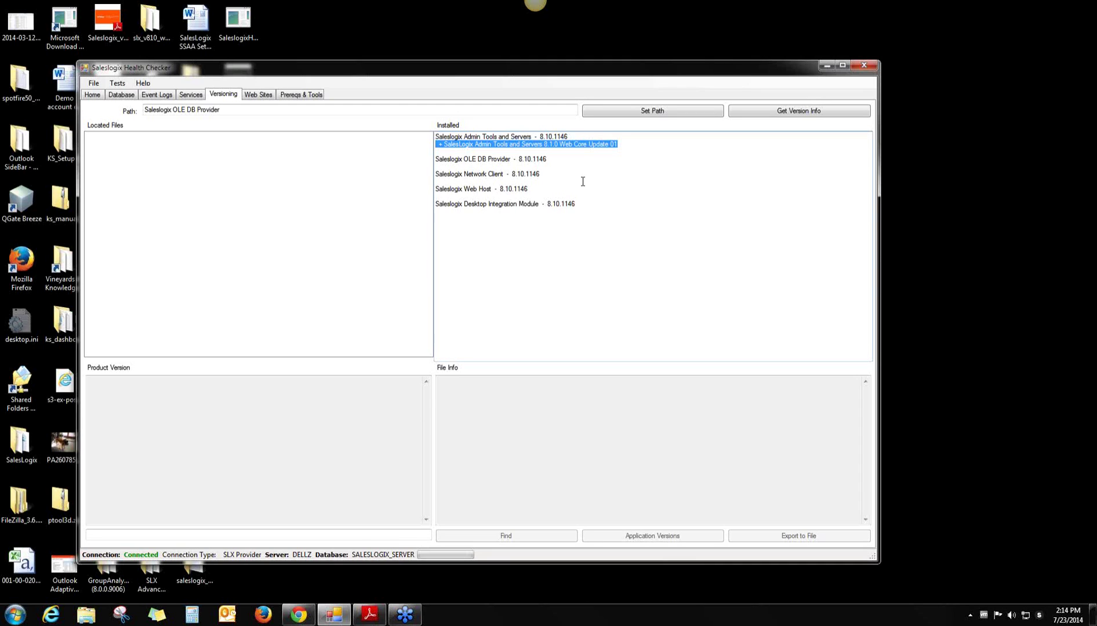
click(514, 164)
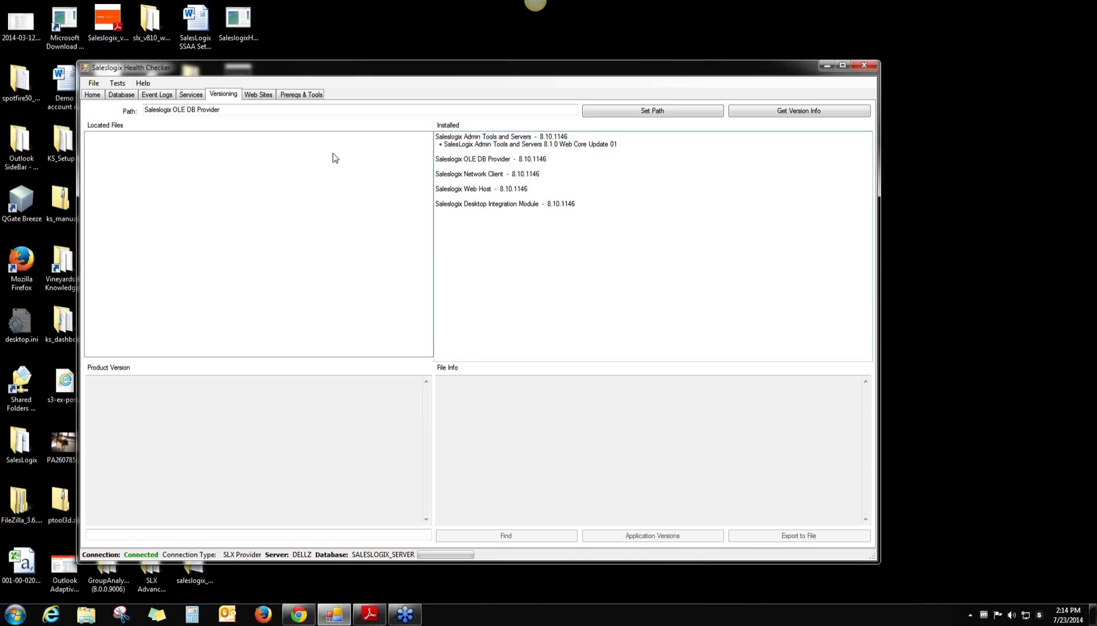
Review the applications and pools of the SLX Web Reporting website and of the SalesLogix website.
click(265, 97)
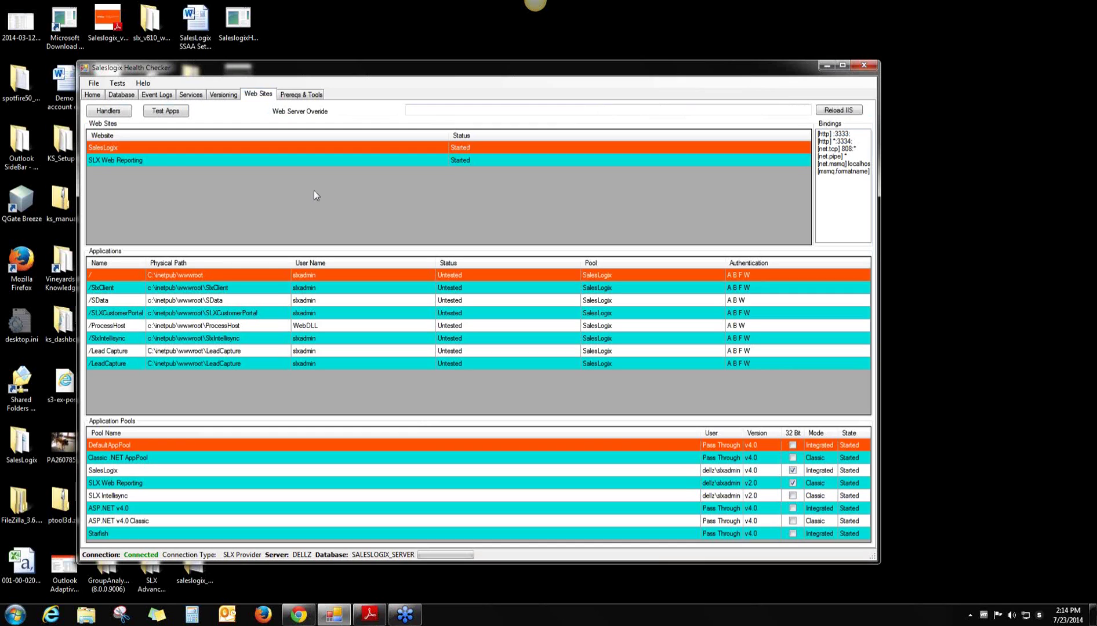
click(462, 160)
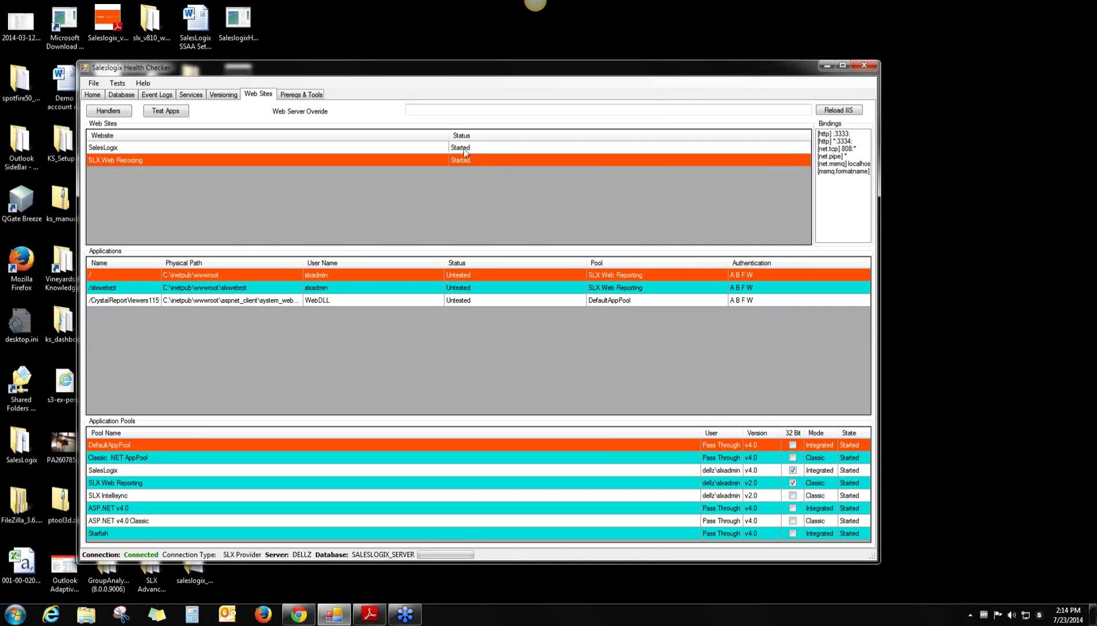
click(463, 148)
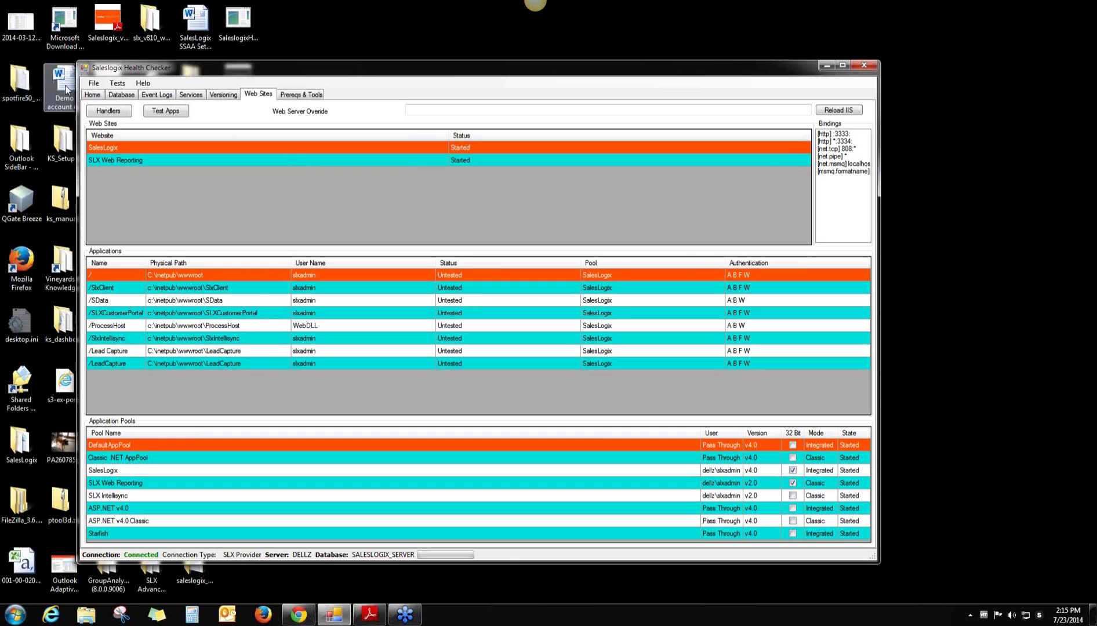
Test the SalesLogix website's applications and view the handler mappings of its root application.
click(171, 112)
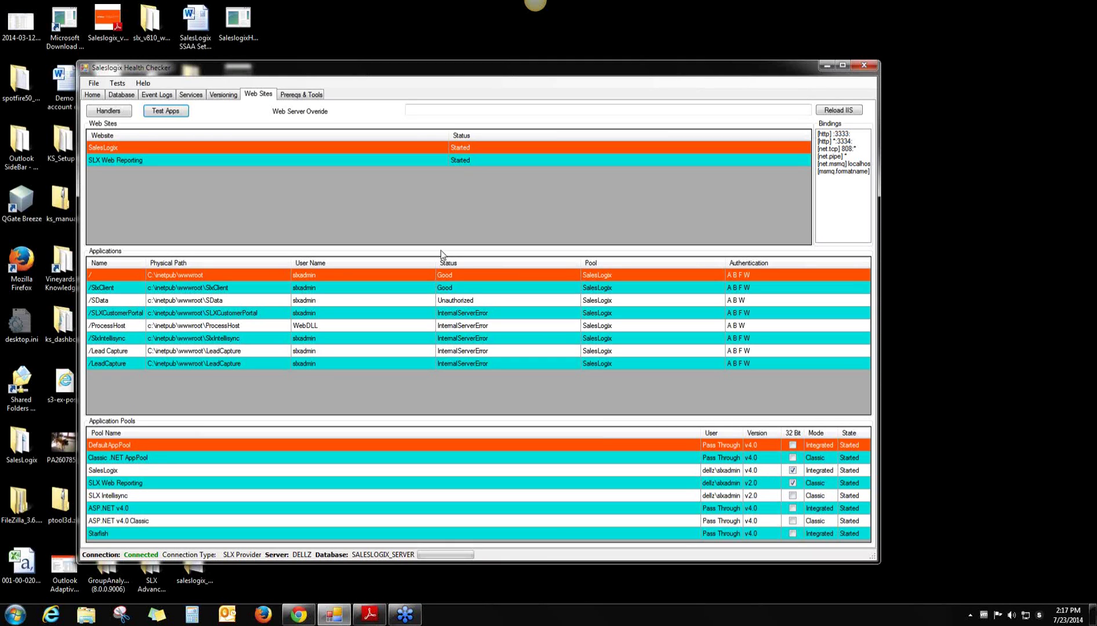
click(115, 112)
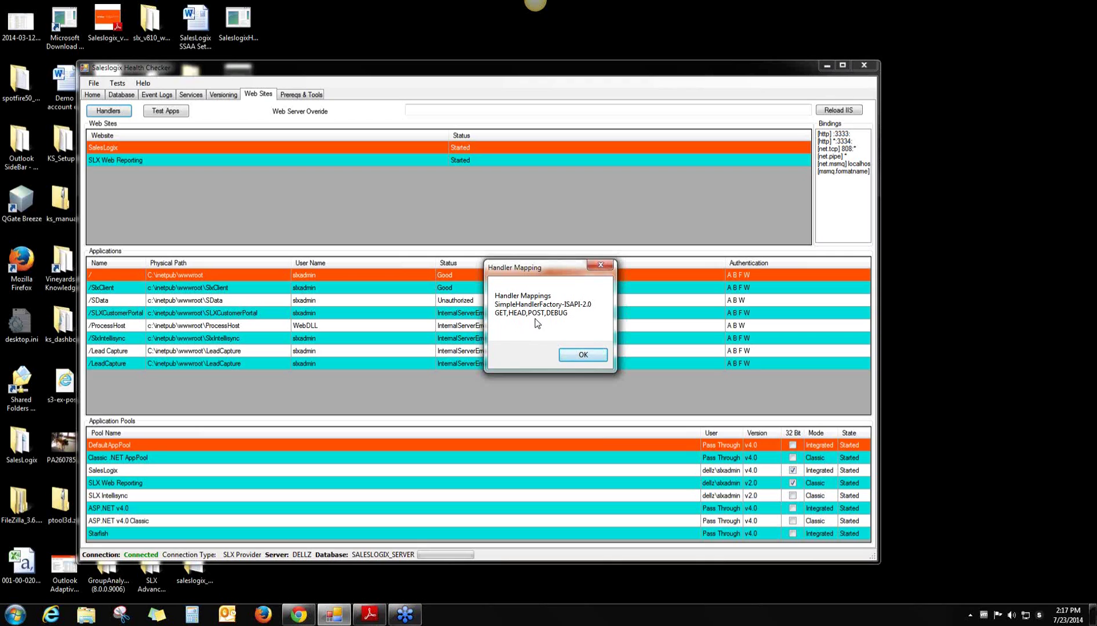
click(583, 355)
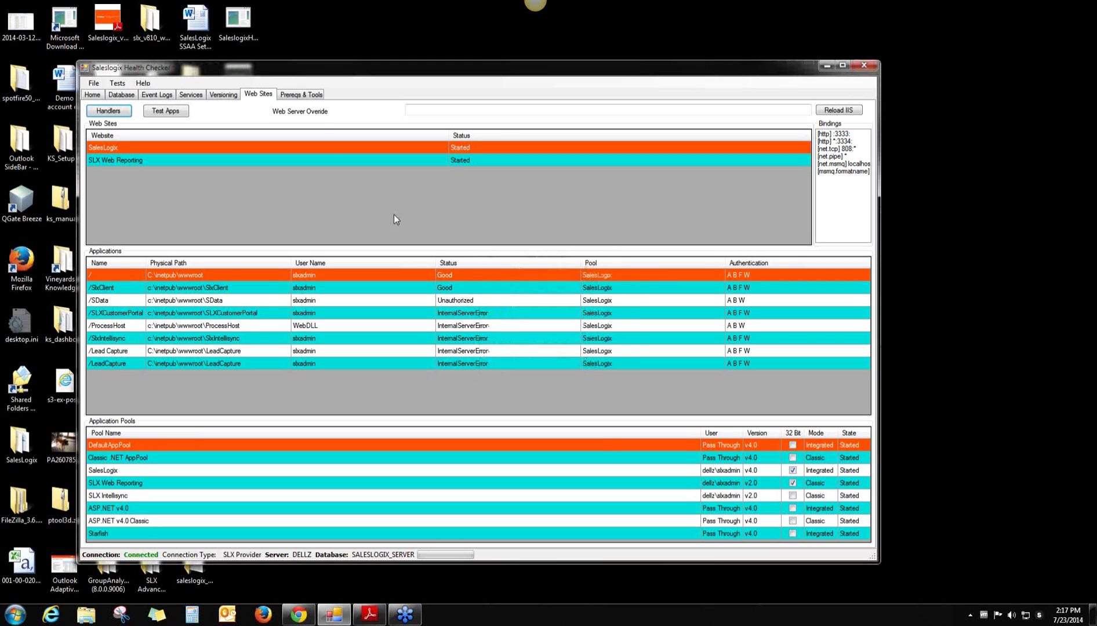
Review the prerequisites, examining the installed .NET versions and the Firefox entry among the browsers.
click(312, 98)
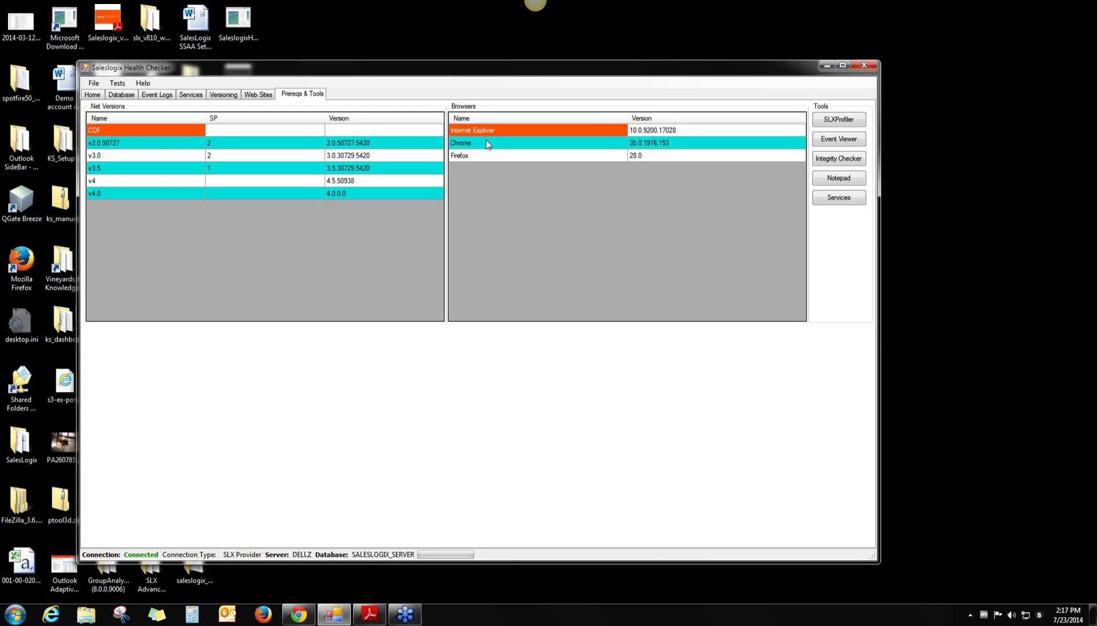
click(510, 156)
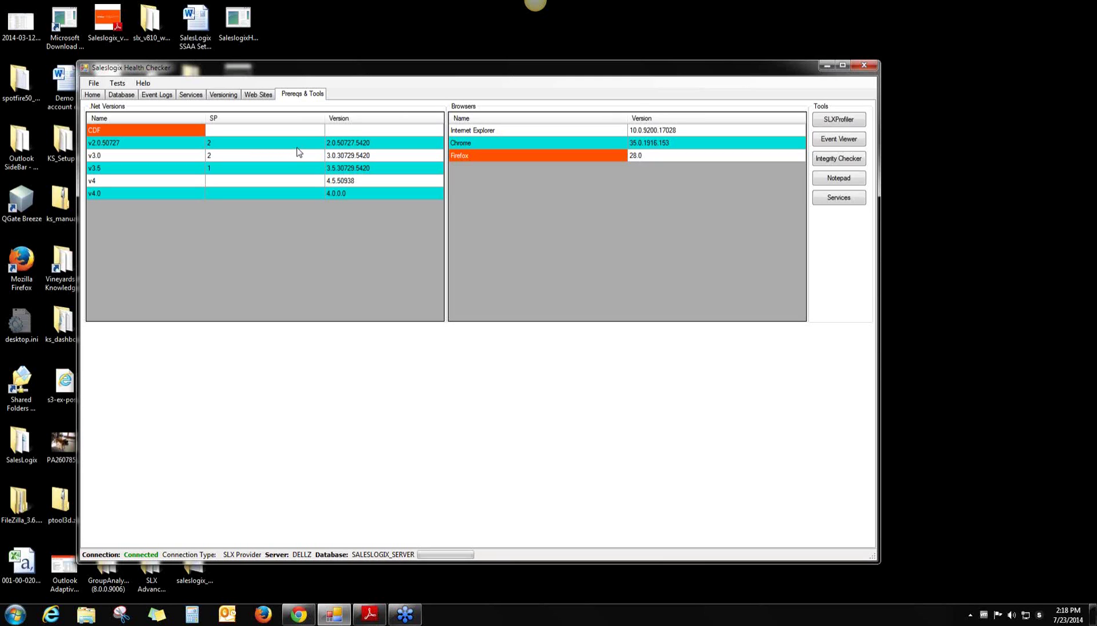
click(92, 96)
Load the database integrity tests and run the Account test "Account Summary where Account has been deleted".
click(115, 98)
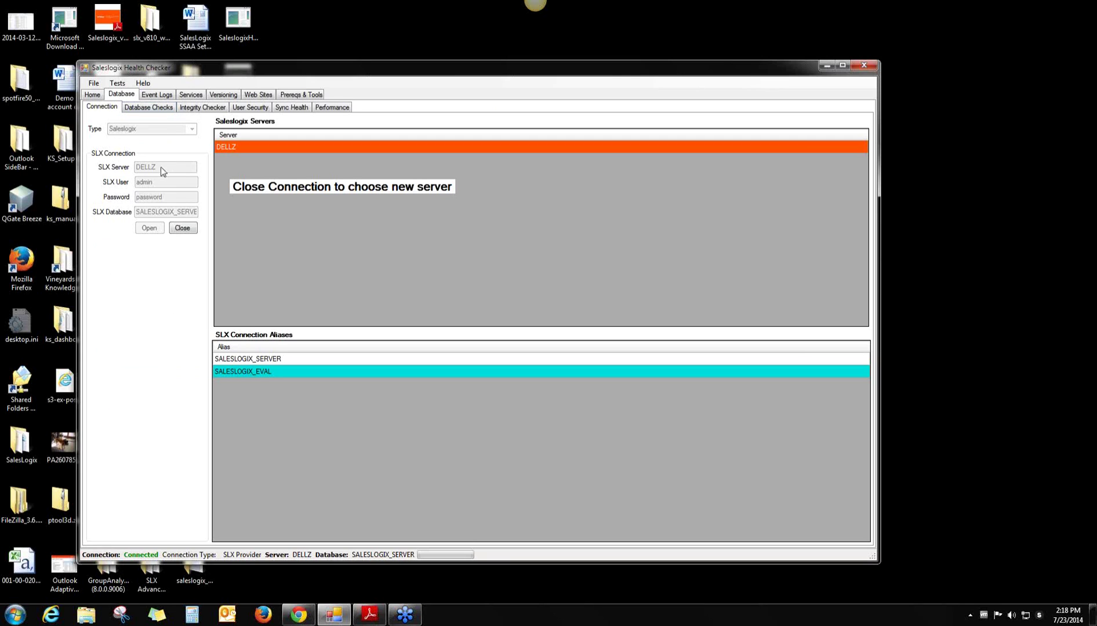
click(166, 109)
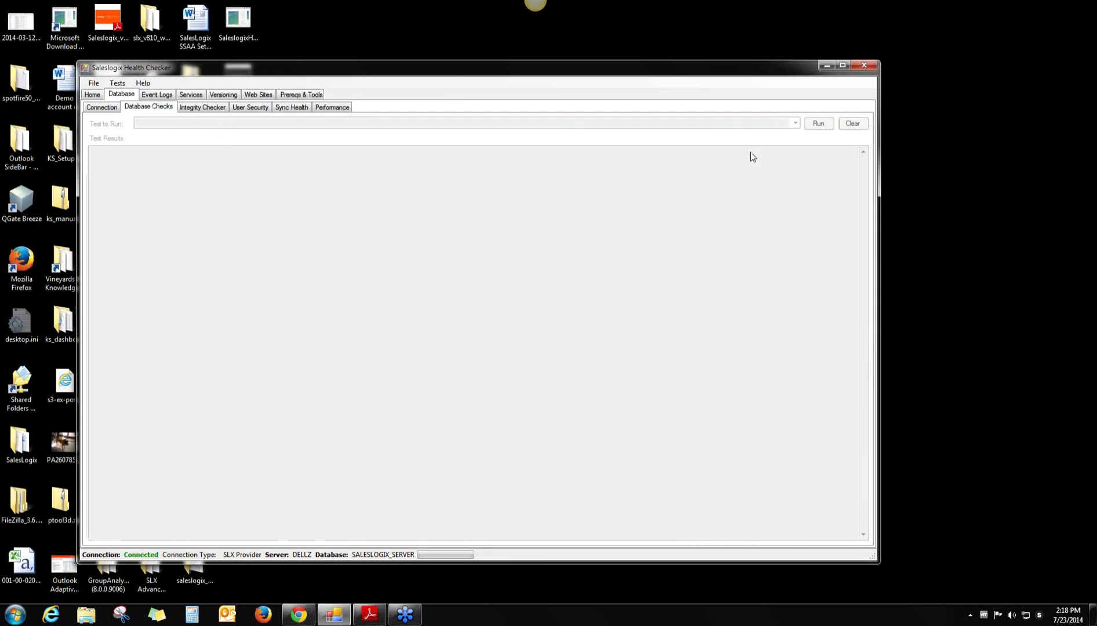
click(203, 108)
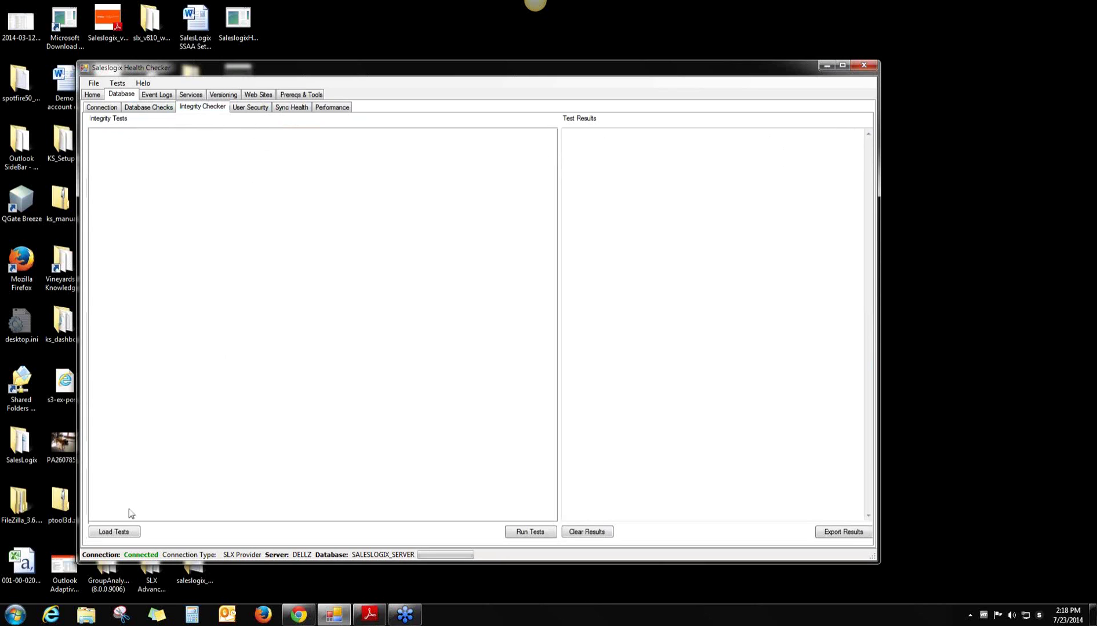
click(112, 531)
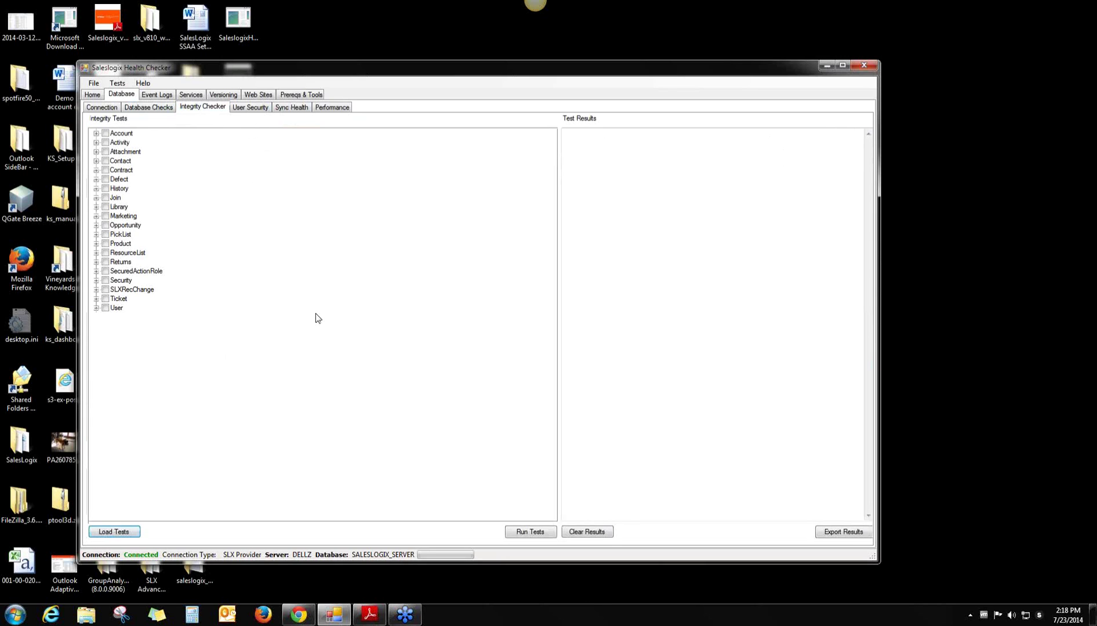
click(97, 133)
click(117, 142)
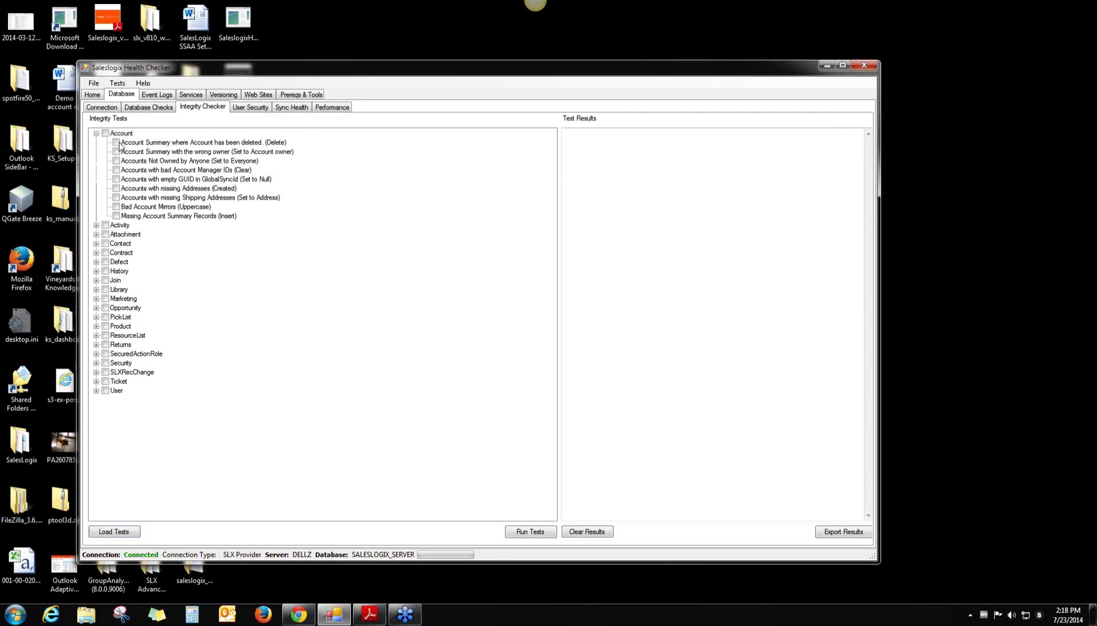
click(530, 531)
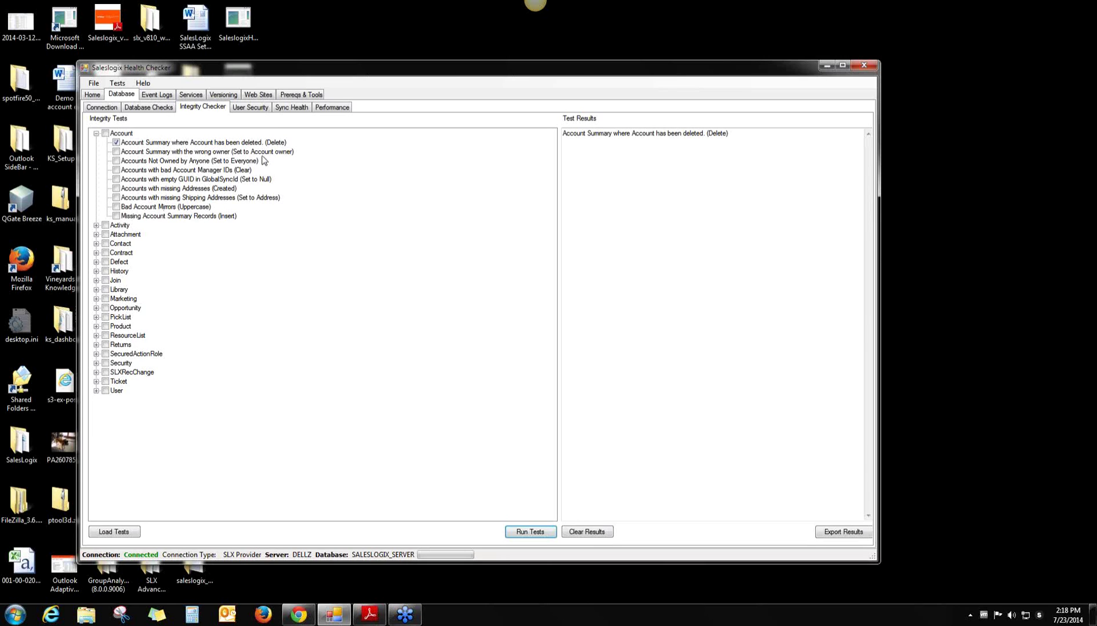
Check the user security of the SLX users Customer Support, Sales and Sales Manager in turn.
click(259, 113)
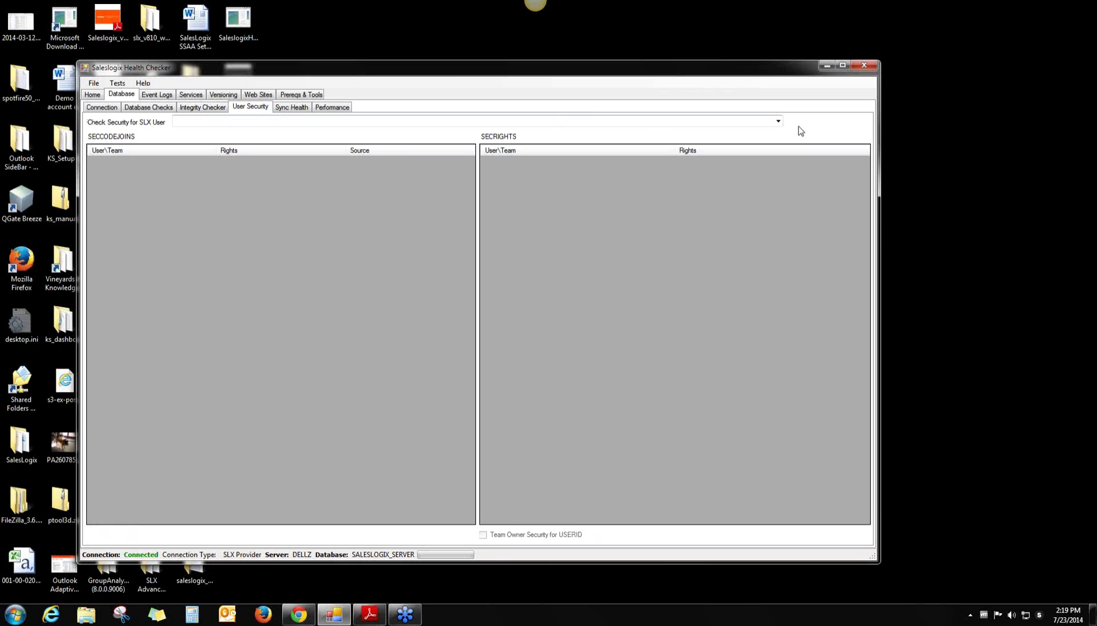
click(777, 121)
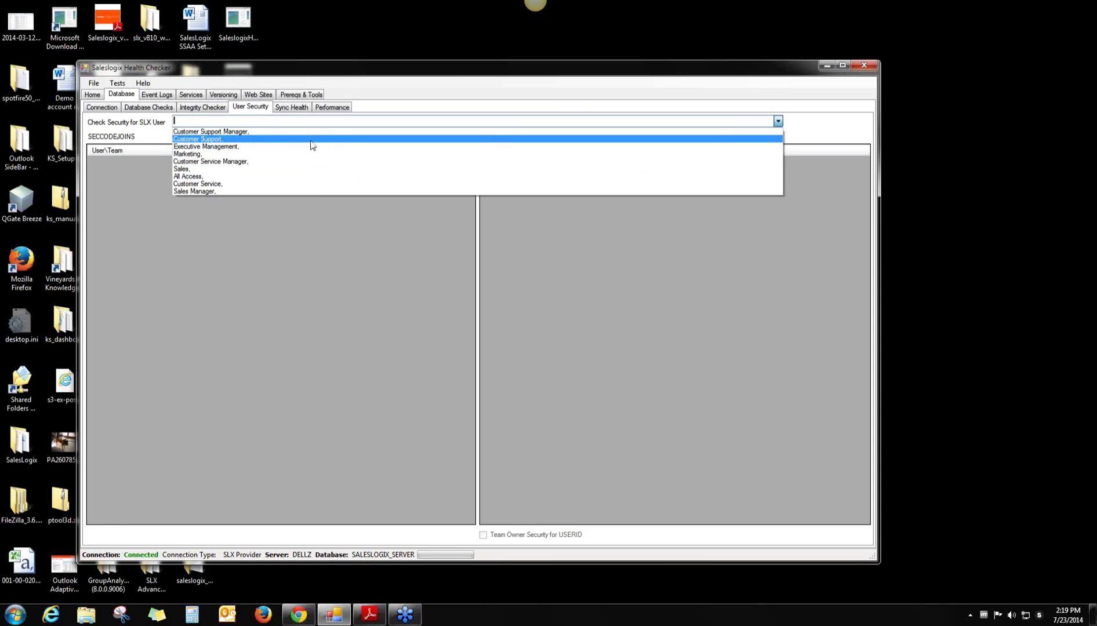
click(312, 140)
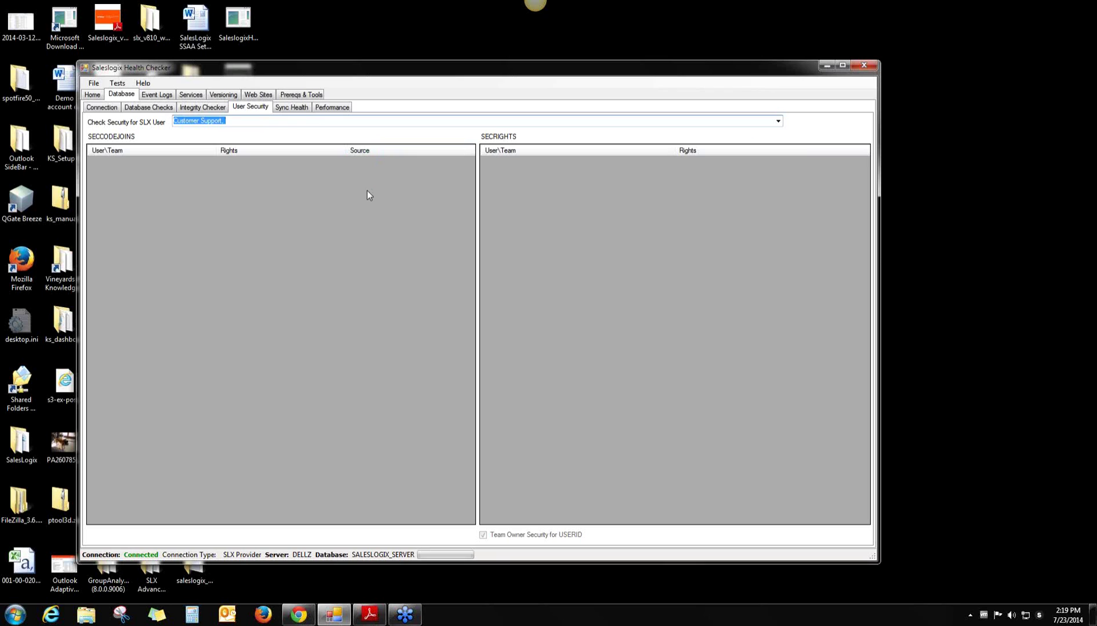
click(508, 124)
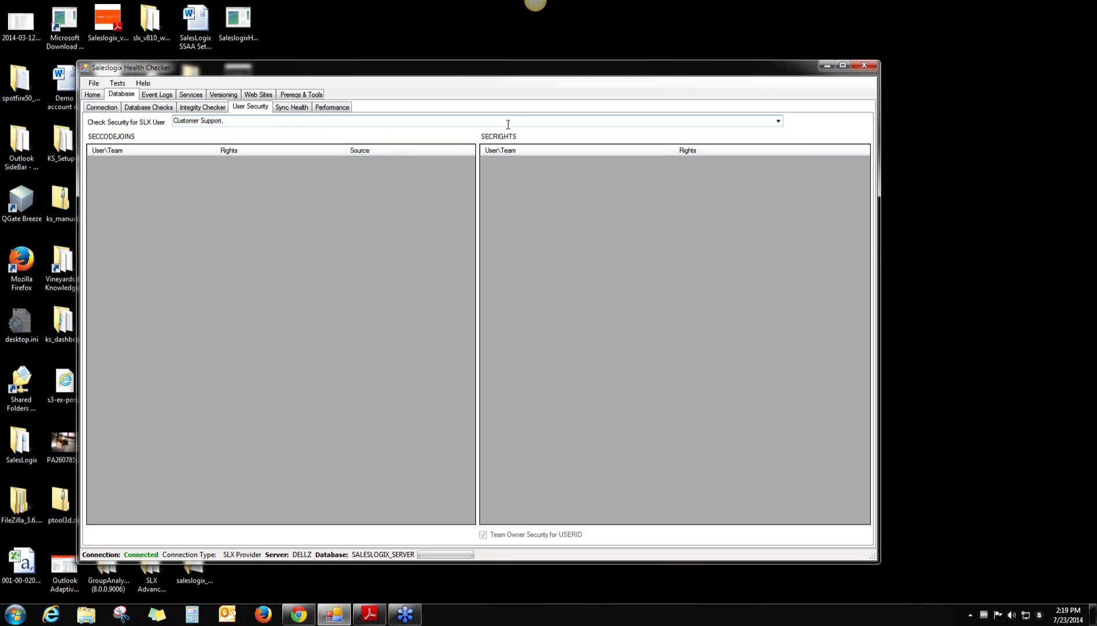
click(777, 122)
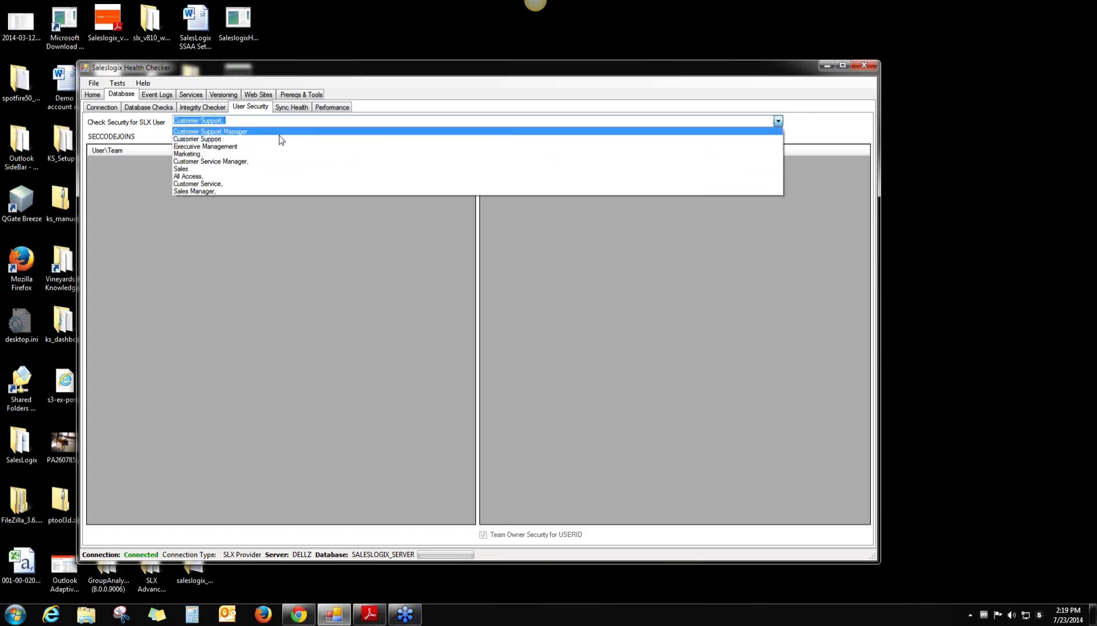
click(271, 172)
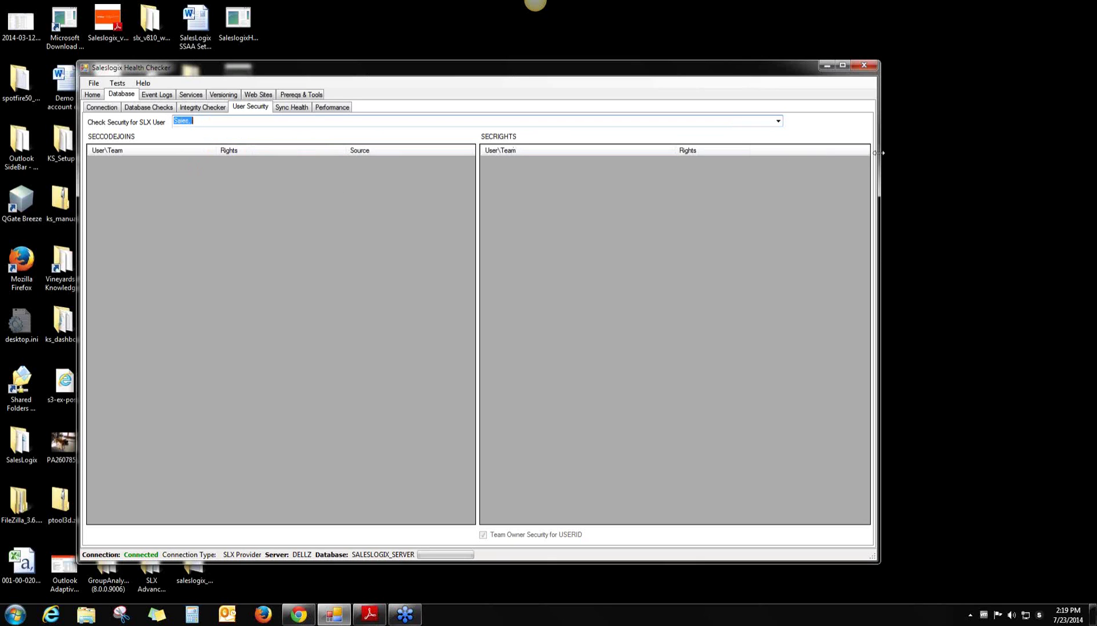
click(778, 121)
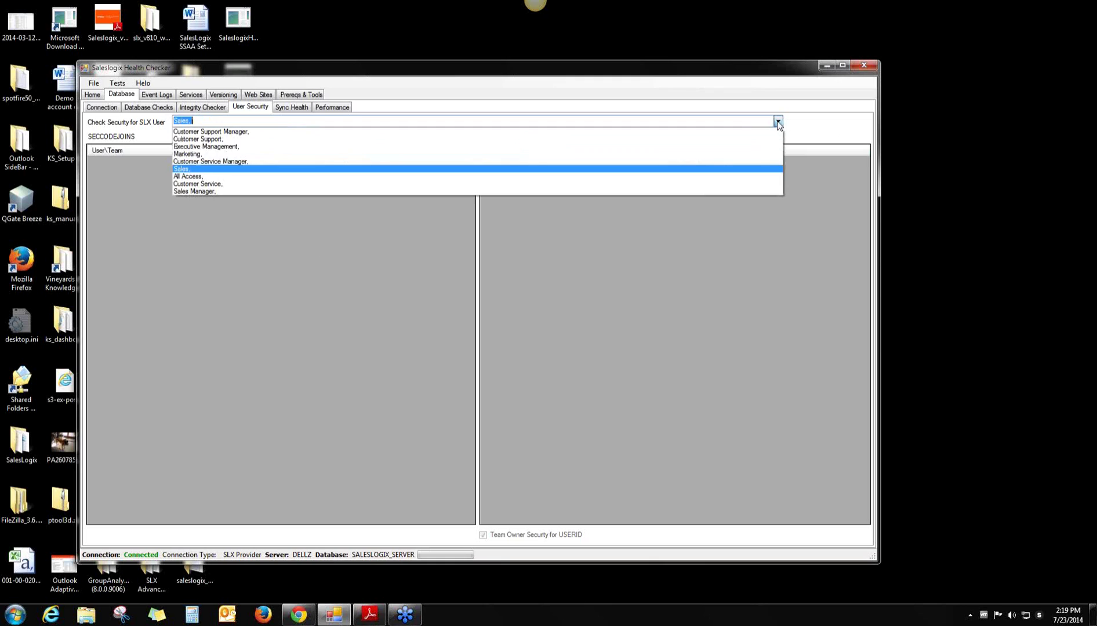
click(247, 195)
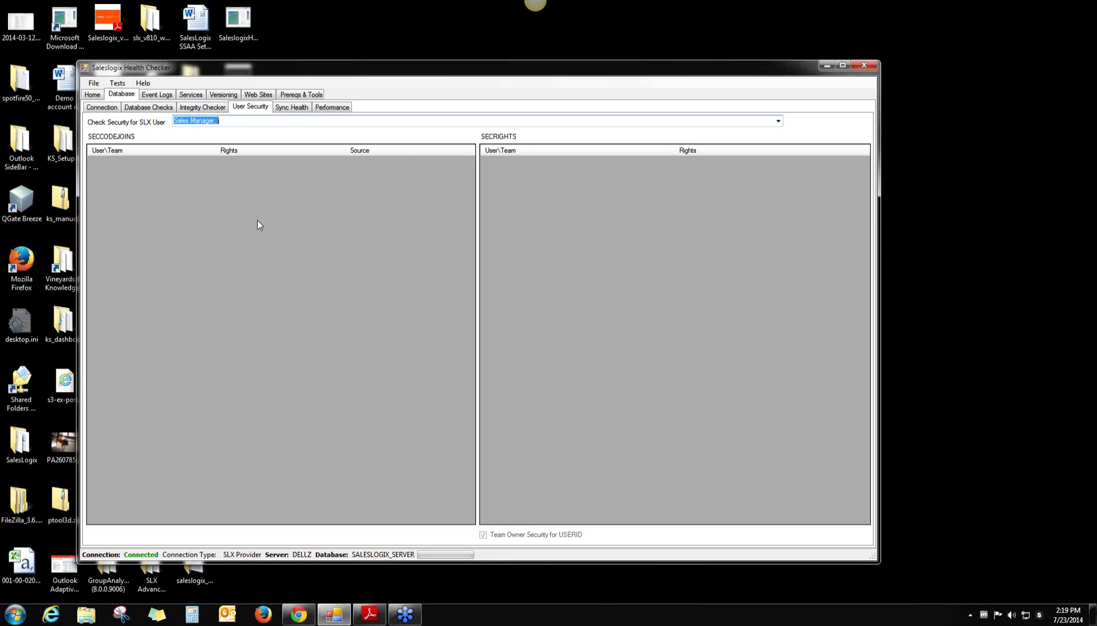
Review the sync health, followed by the Retired - AdHoc and Retired - Dynamic views of group performance.
click(304, 112)
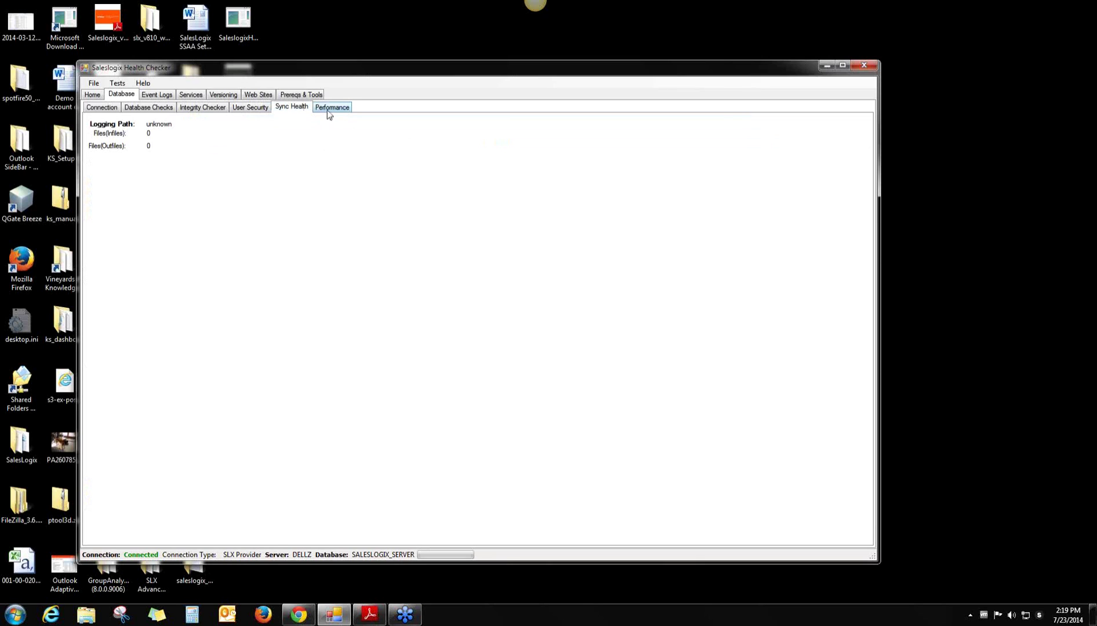
click(329, 111)
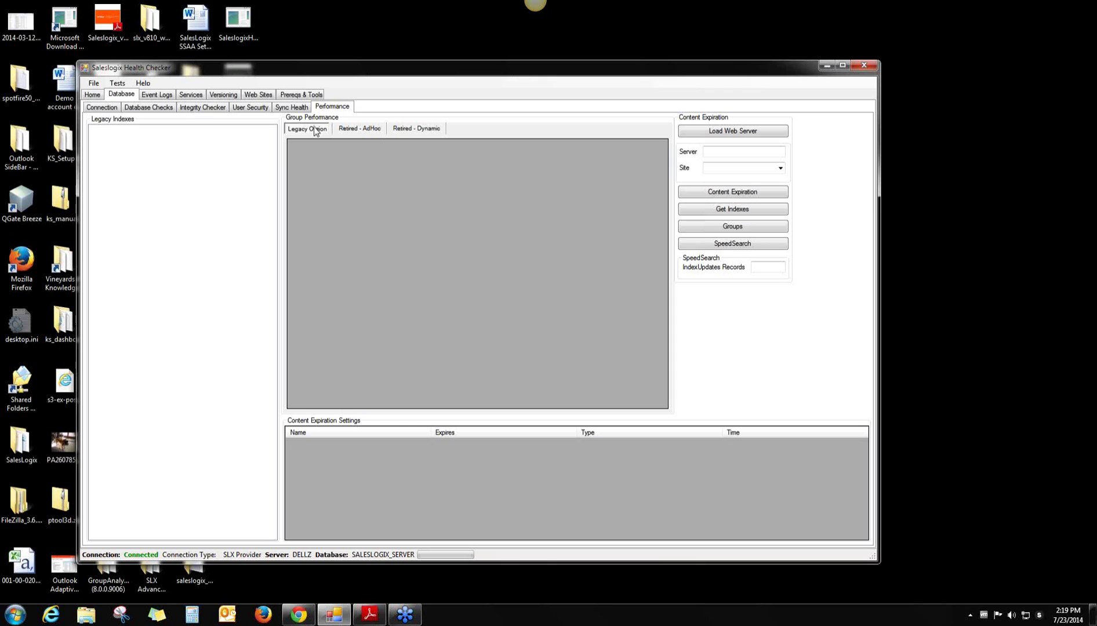
click(358, 128)
click(415, 128)
Load the web server and retrieve the SalesLogix site's content expiration settings, selecting the Expires cells of /CSS and /Images.
click(707, 139)
click(780, 168)
click(757, 181)
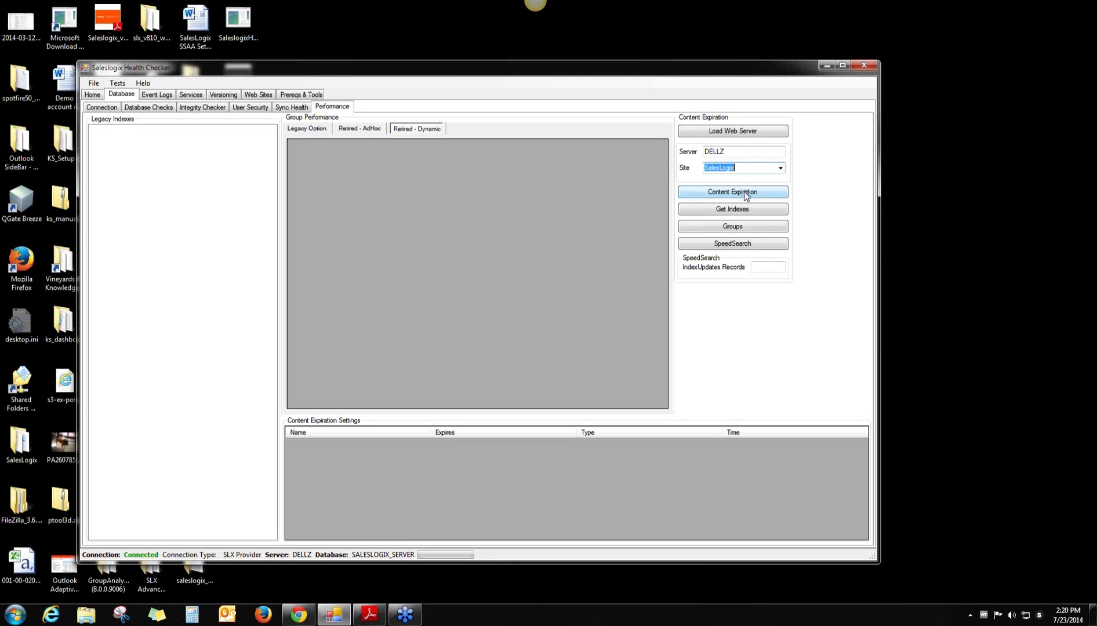
click(745, 193)
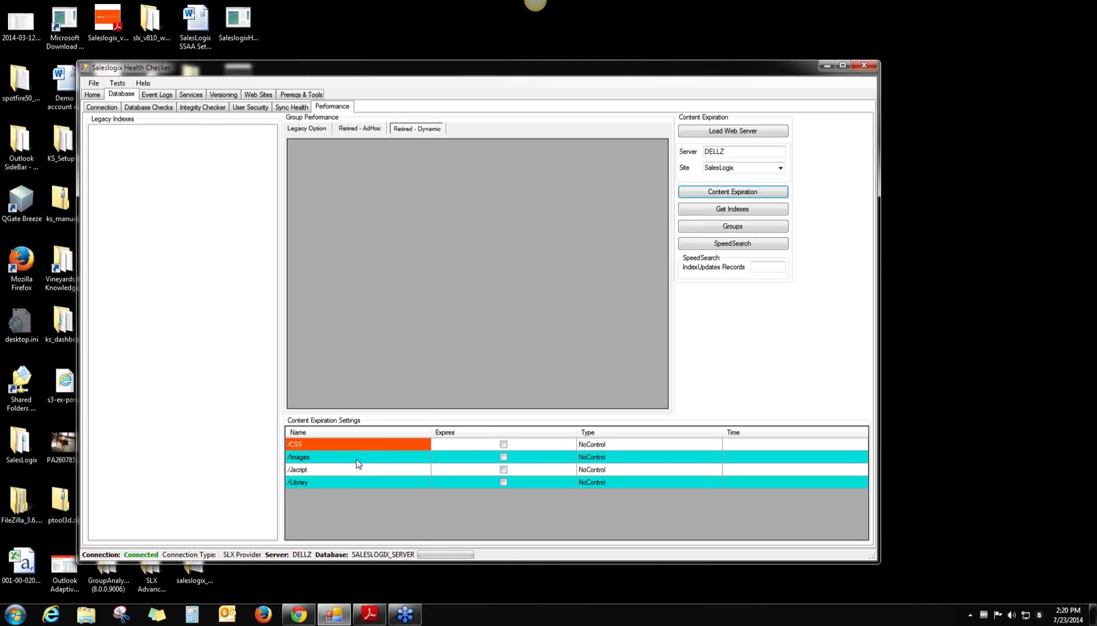
click(503, 446)
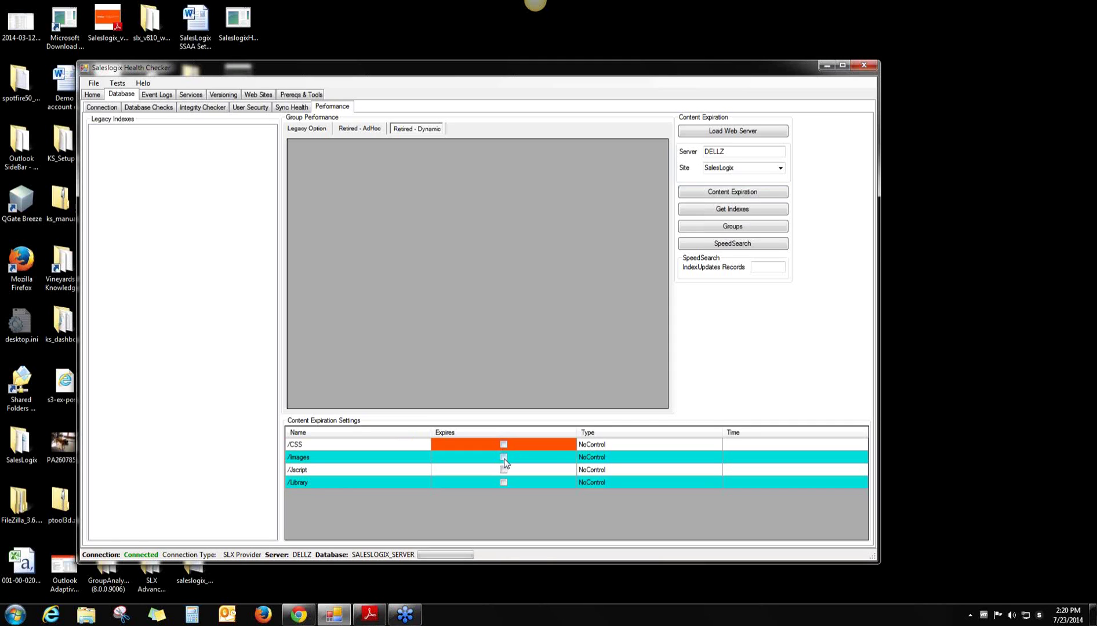
click(504, 462)
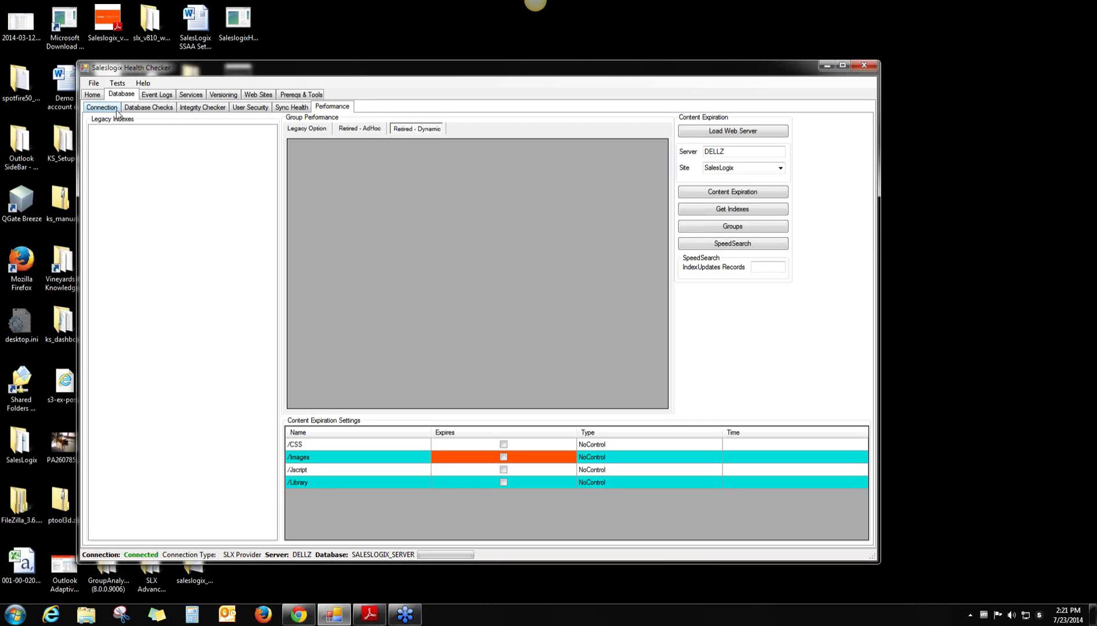
Review the database checks and the SLX connection settings with their servers and aliases.
click(138, 112)
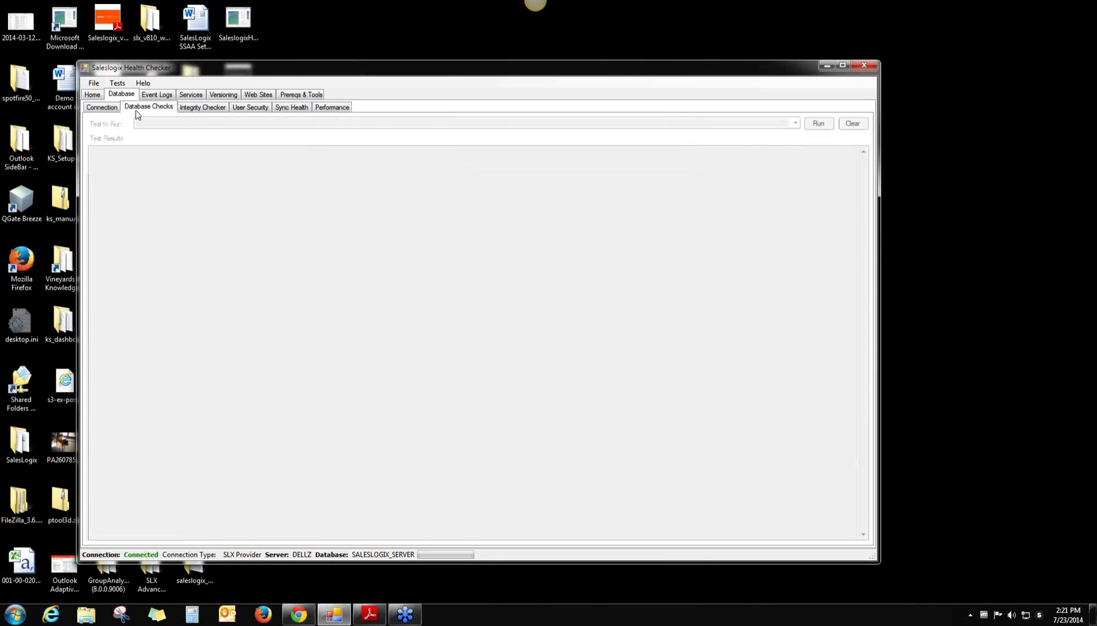
click(112, 110)
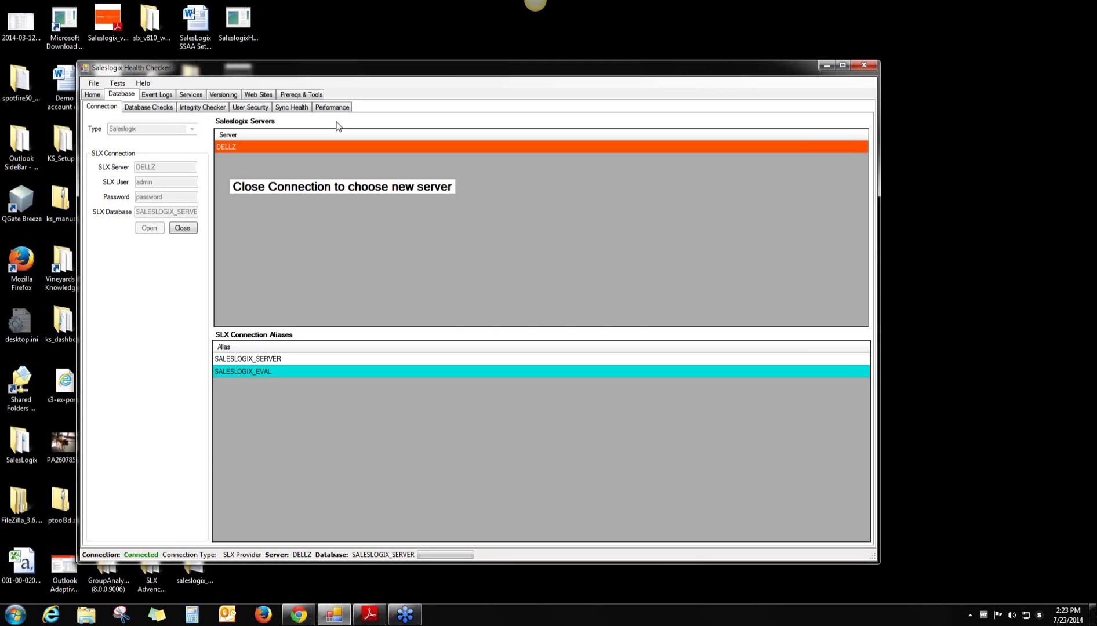
click(139, 108)
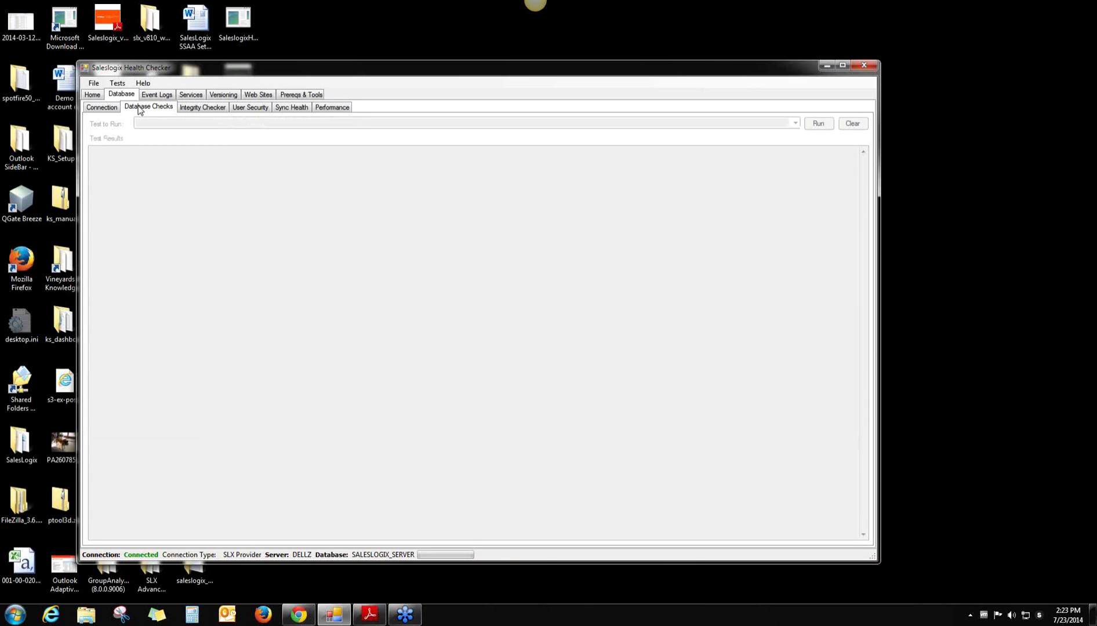
click(109, 110)
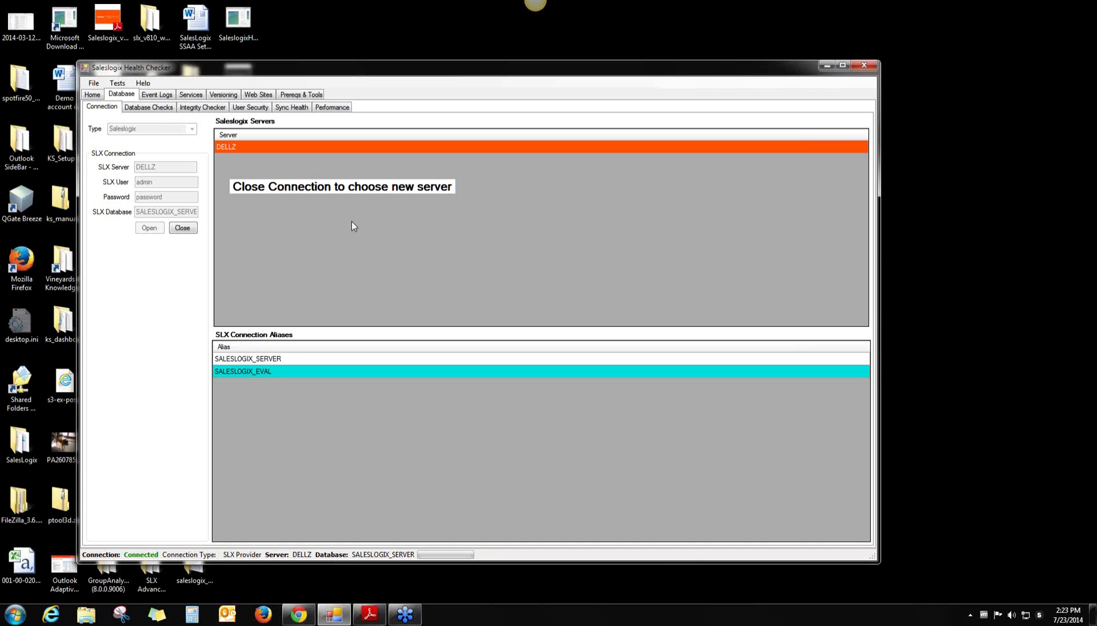
Return to the user security check and look through the list of SLX users, keeping Sales Manager selected.
click(258, 110)
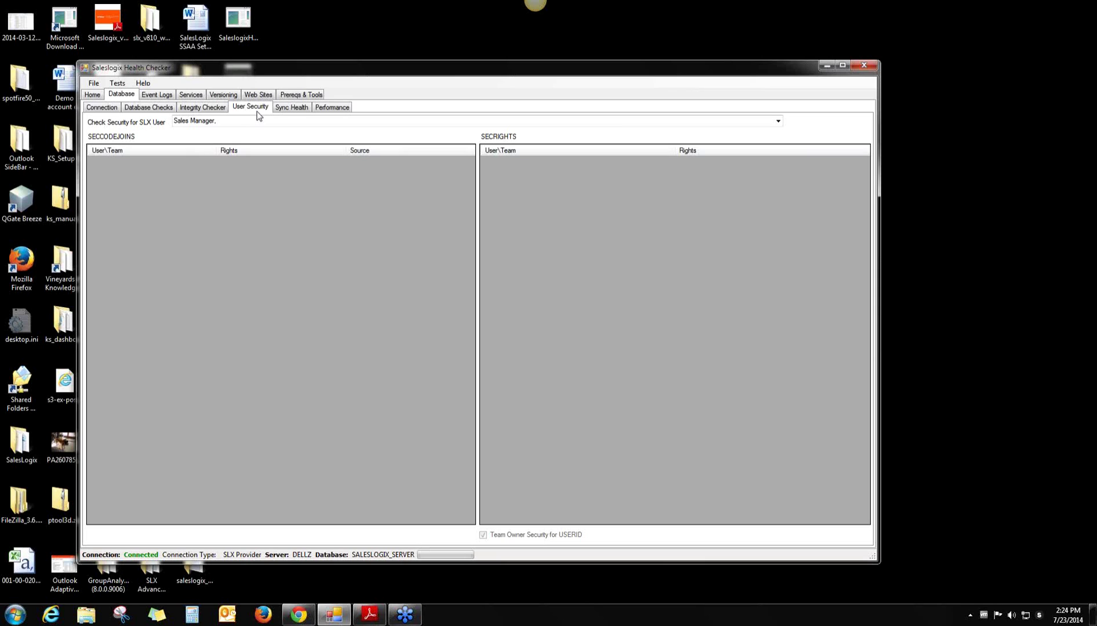
click(777, 122)
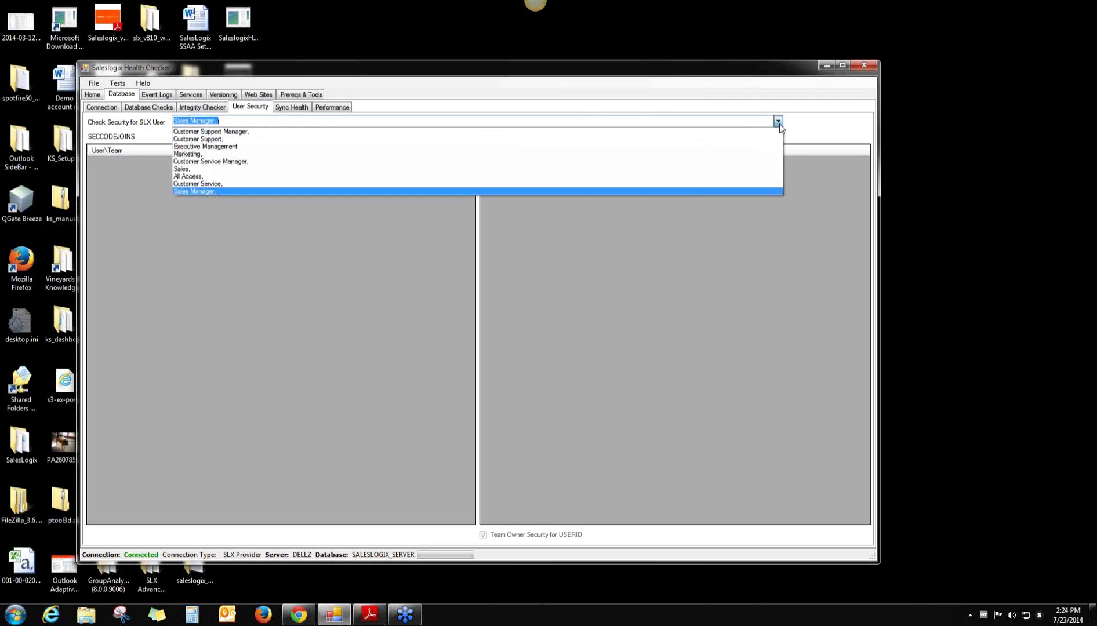
click(777, 122)
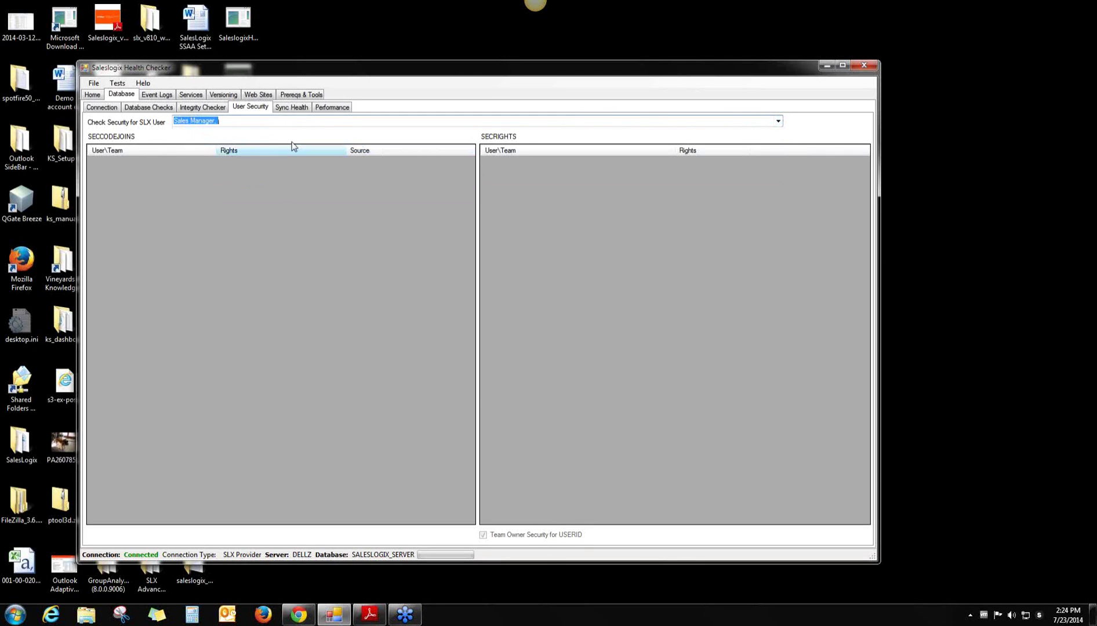
click(292, 124)
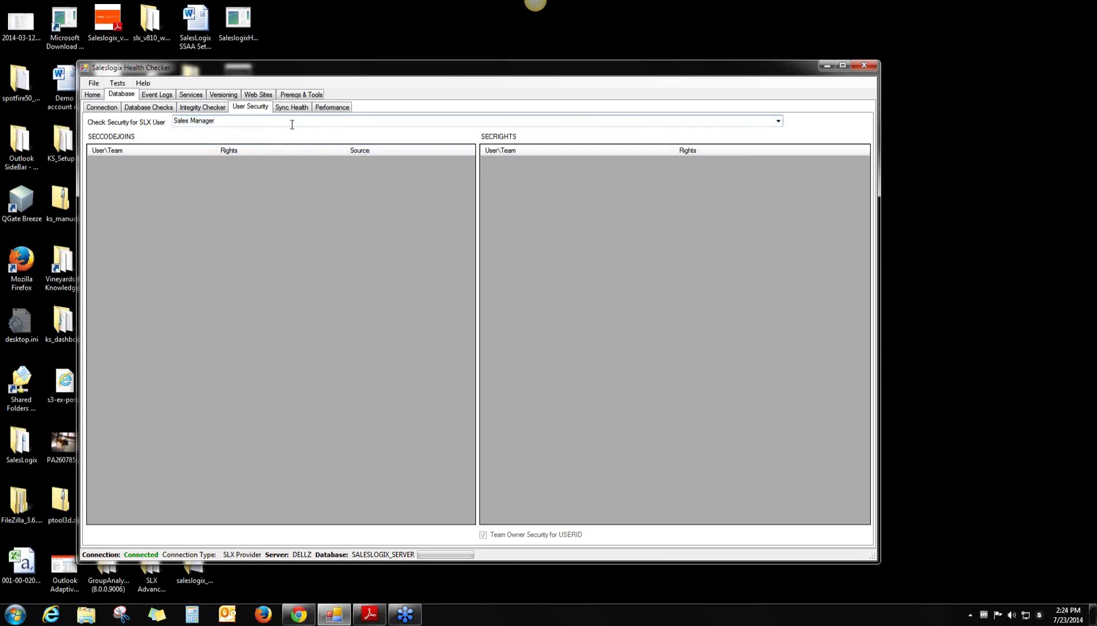